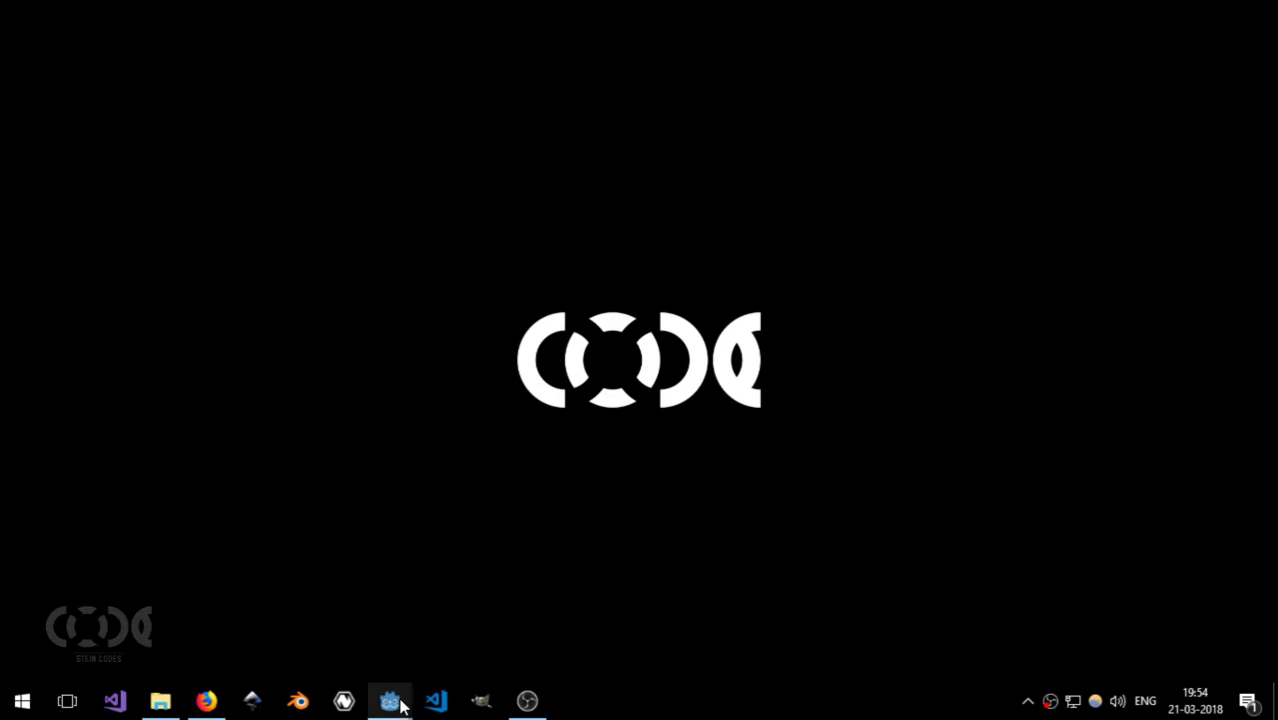
Step: Restore the Godot editor showing the Real Time Strategy 2D world scene
mouse_move(390, 701)
left_click(455, 660)
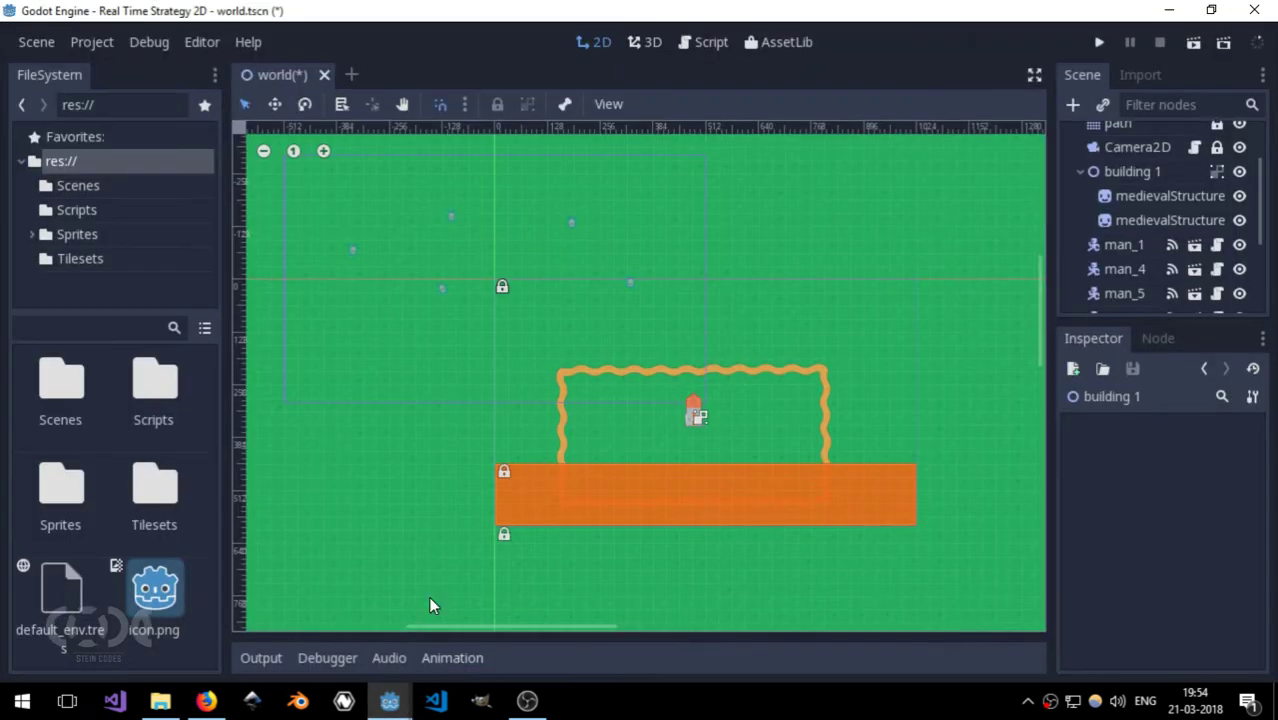
Step: Set the FileSystem dock Display Mode to List in Editor Settings
left_click(199, 41)
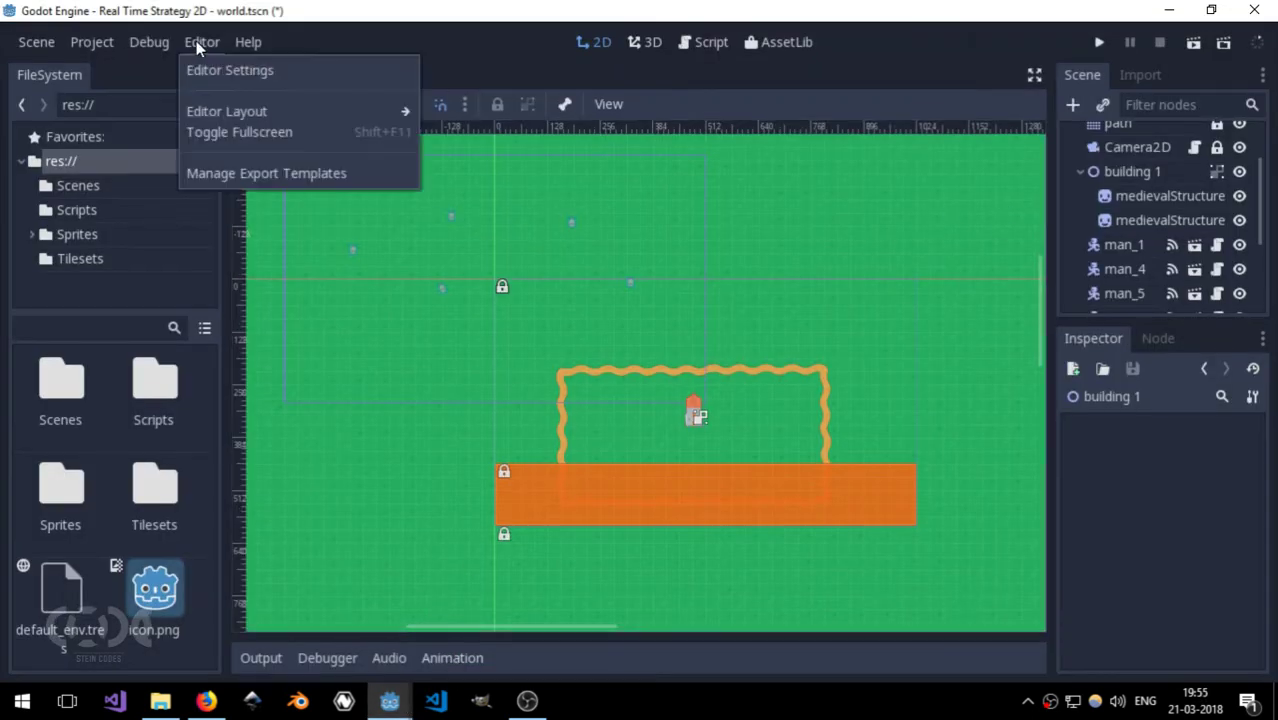
left_click(335, 66)
scroll(306, 219, "up", 3)
scroll(290, 160, "up", 10)
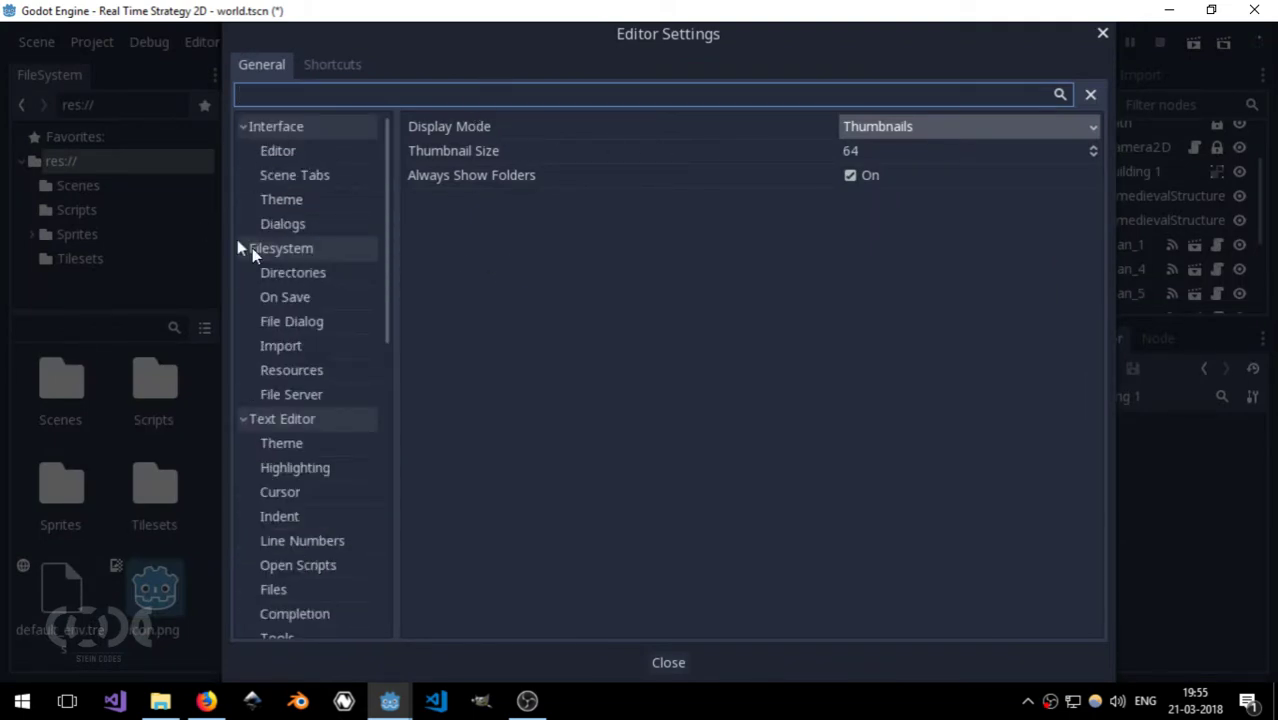
scroll(277, 421, "down", 5)
scroll(277, 422, "down", 3)
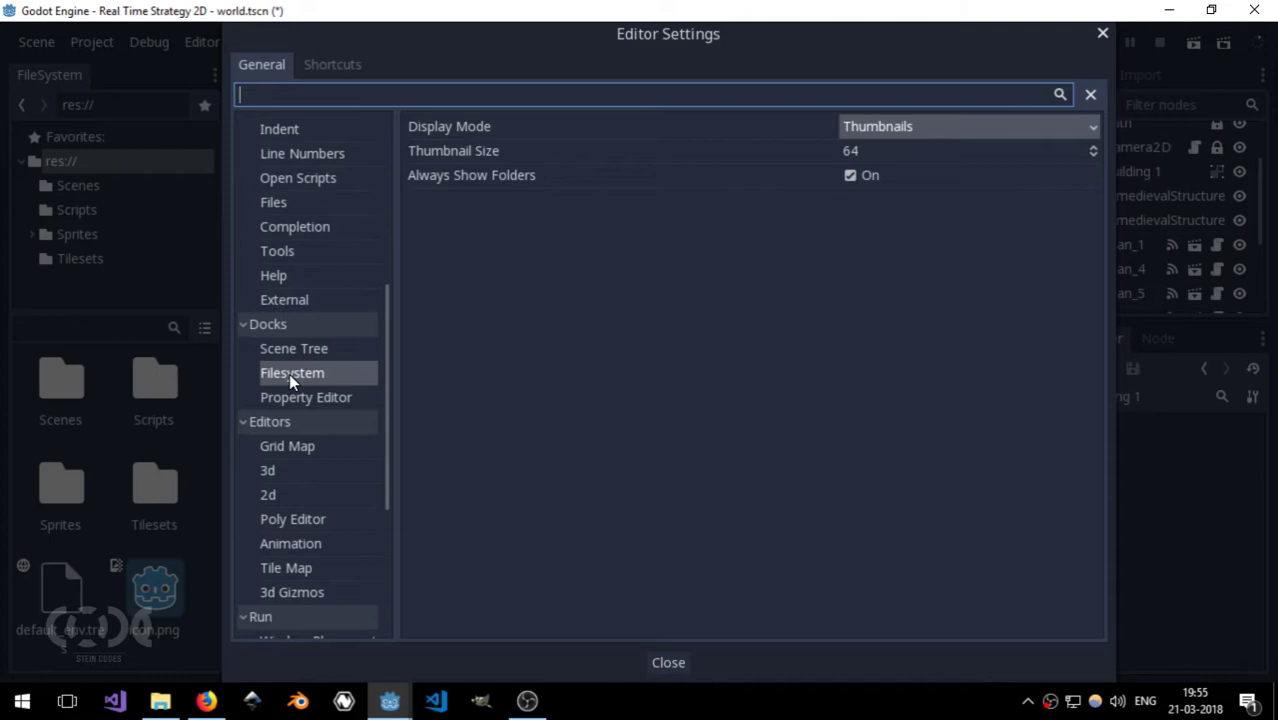
left_click(911, 127)
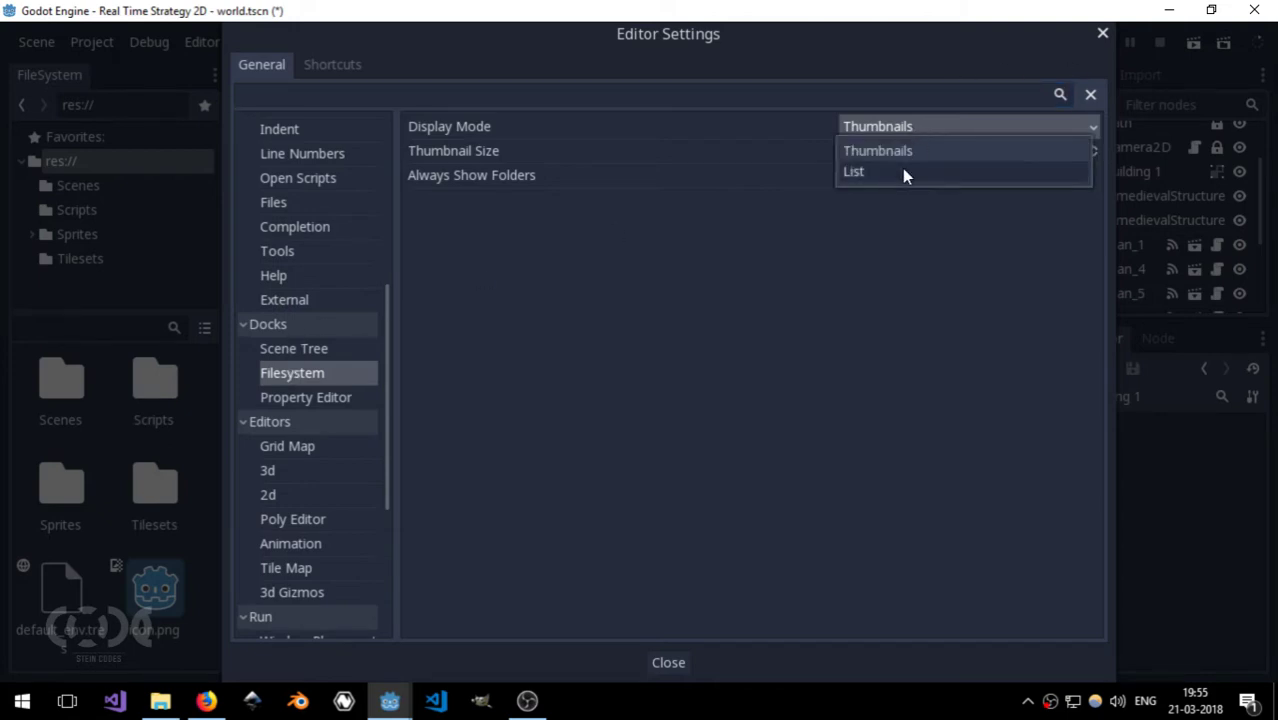
left_click(902, 168)
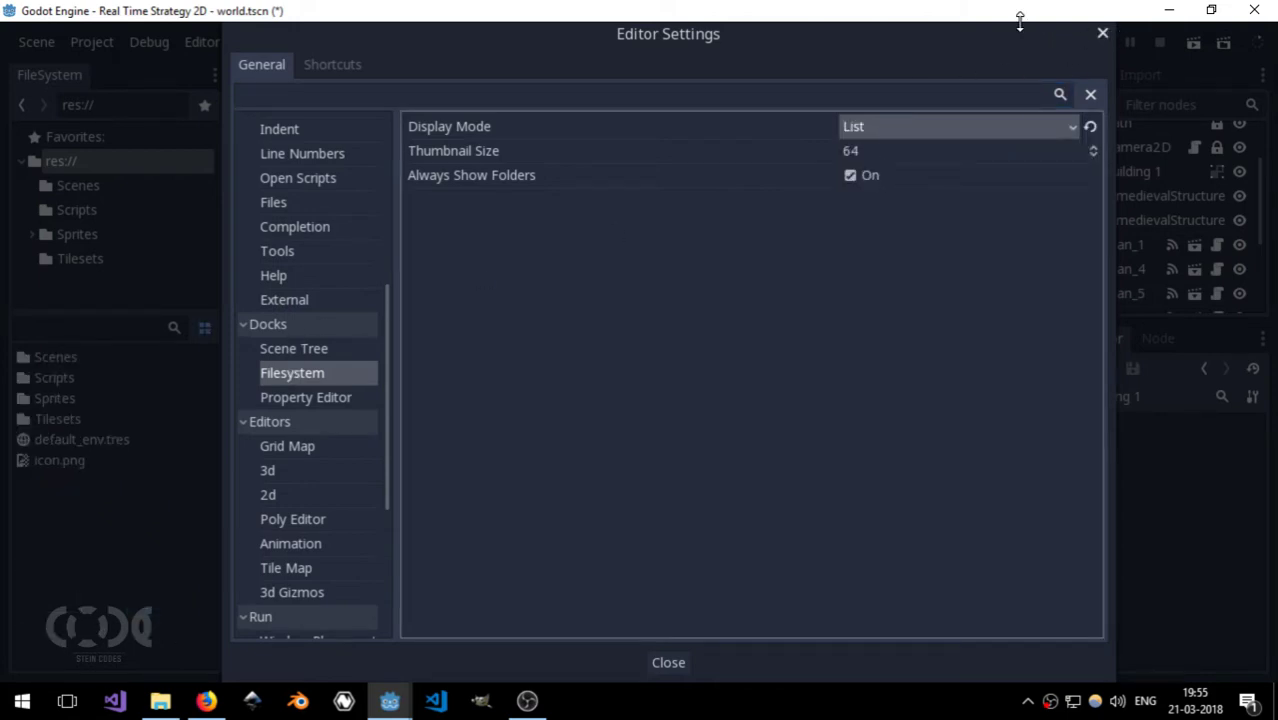
mouse_move(1021, 23)
left_mouse_down()
mouse_move(945, 155)
mouse_move(958, 86)
left_mouse_up()
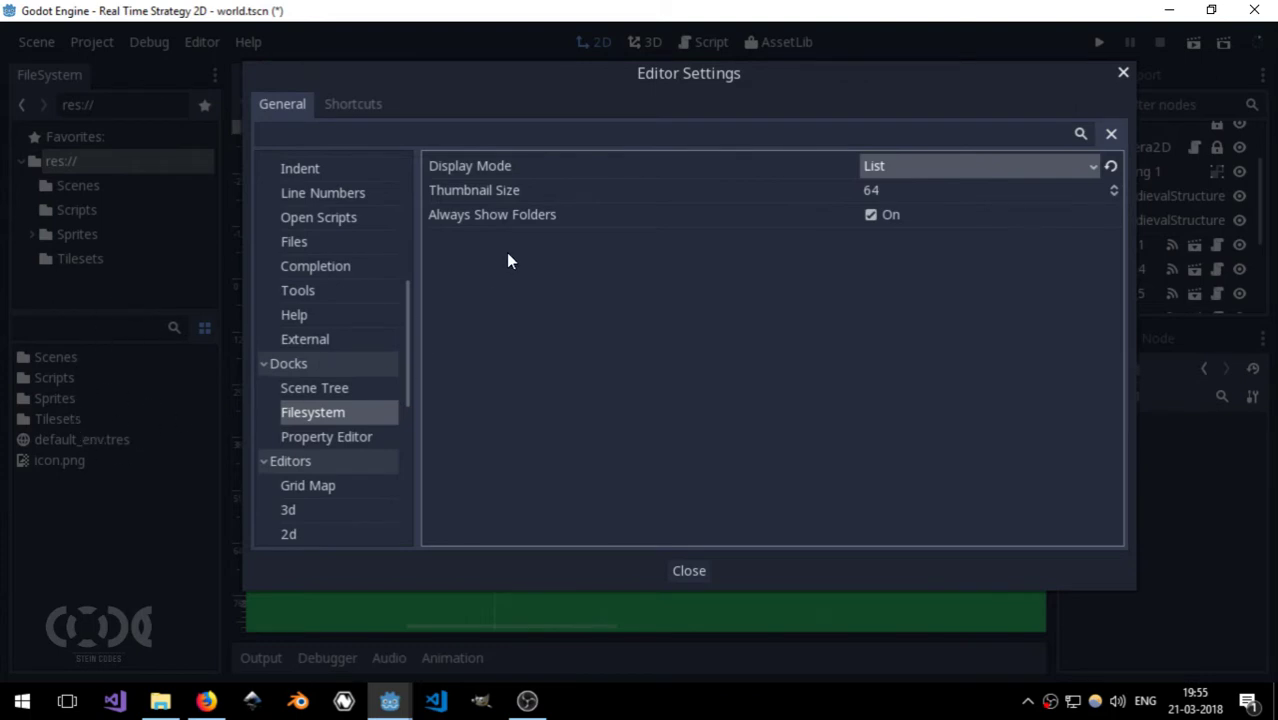
Step: Enable Draw Relationship Lines under Docks > Scene Tree and review the connected Scene dock
left_click(333, 396)
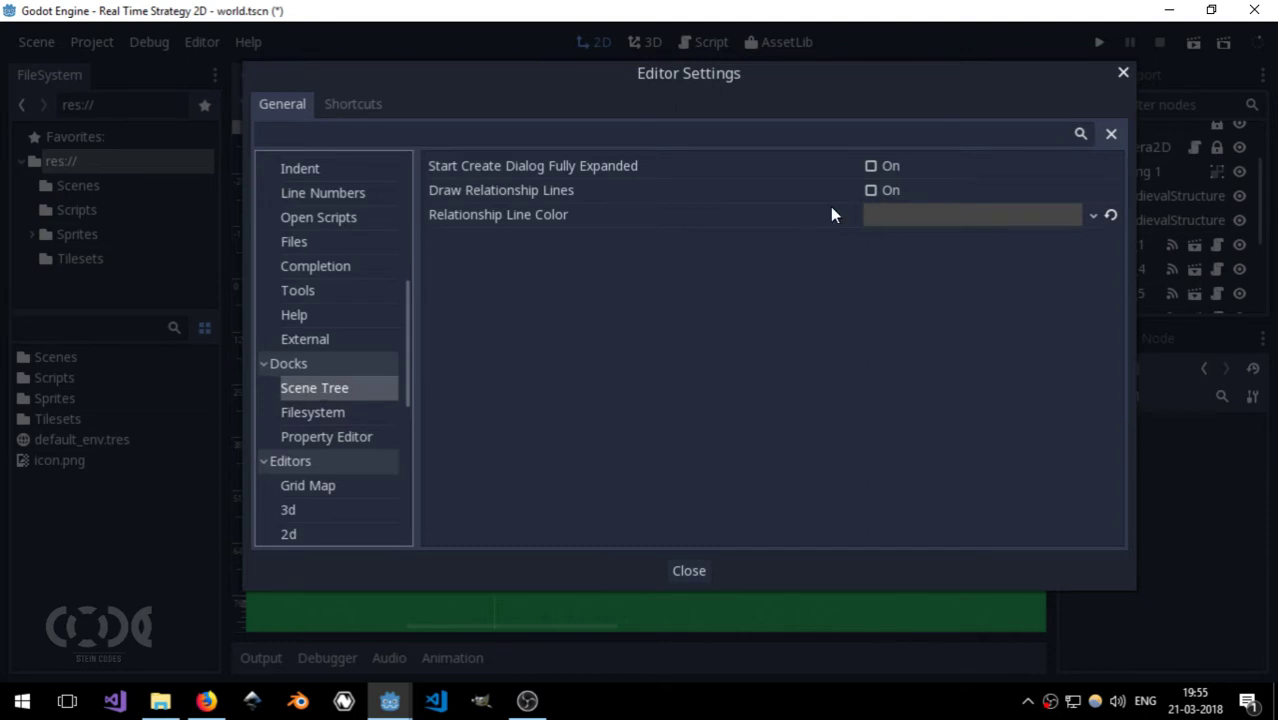
left_click(872, 190)
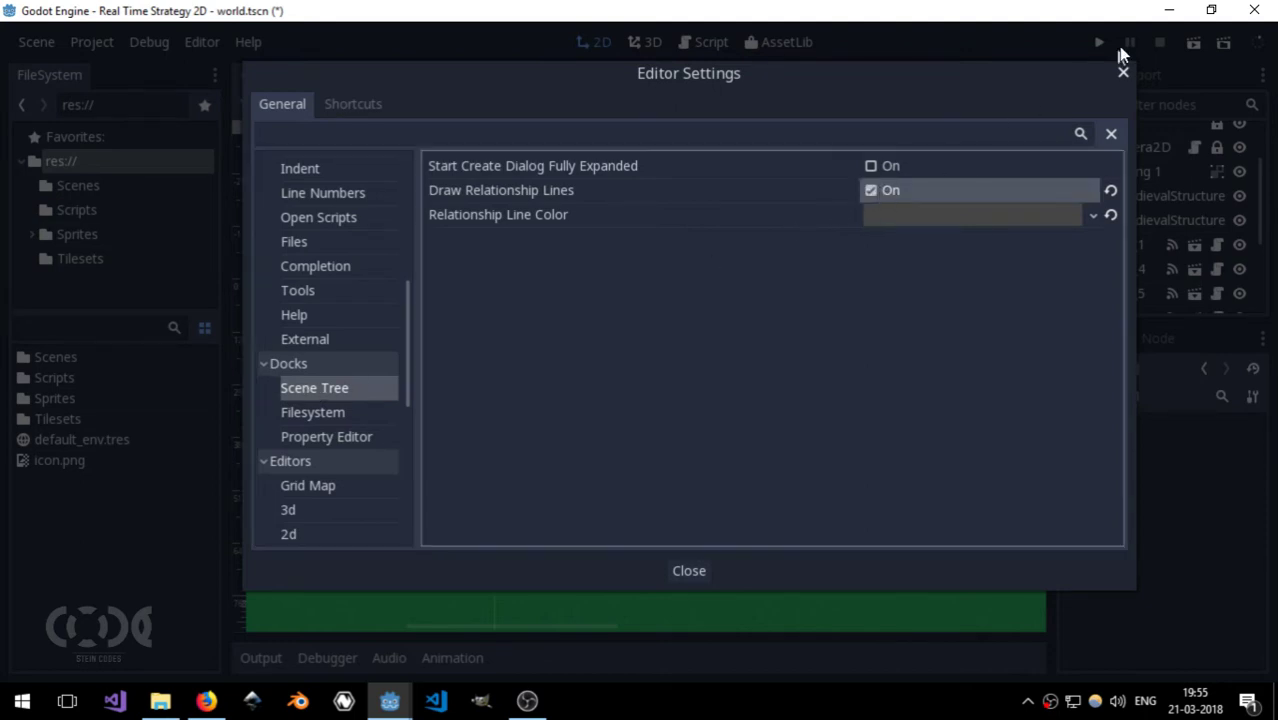
left_click(1118, 67)
scroll(1106, 232, "up", 2)
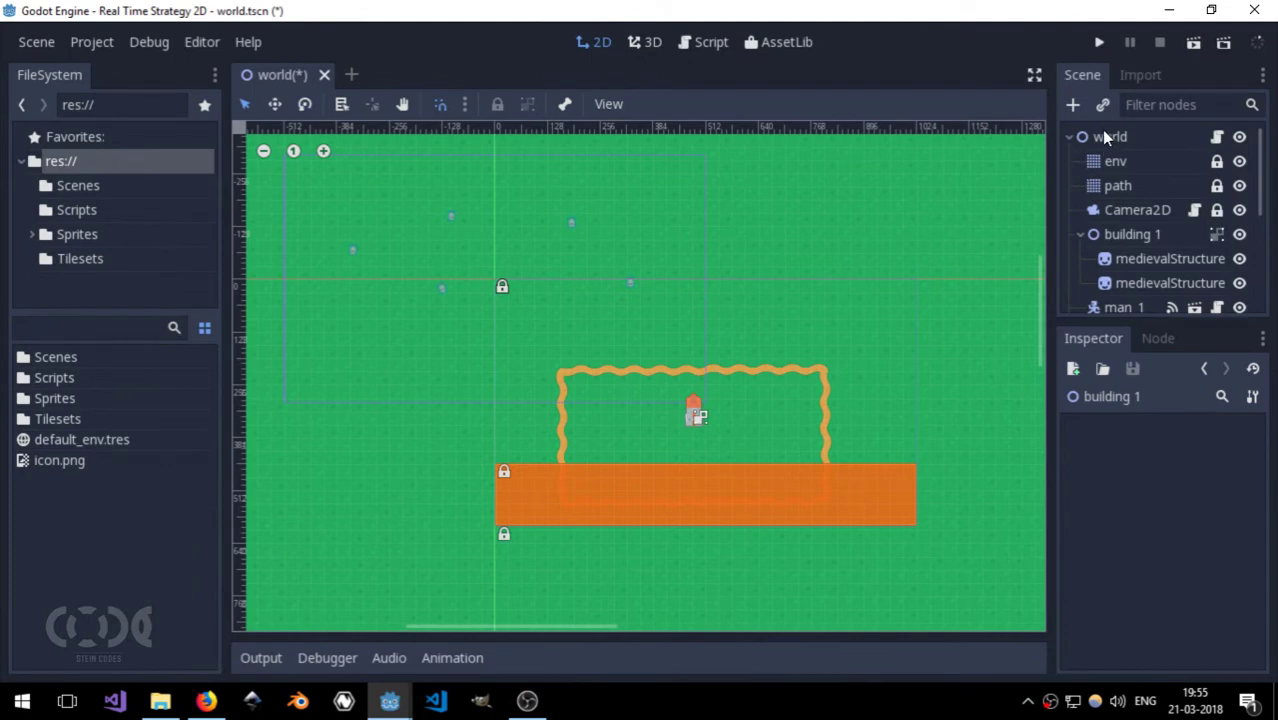
scroll(1116, 200, "down", 3)
scroll(1116, 203, "down", 1)
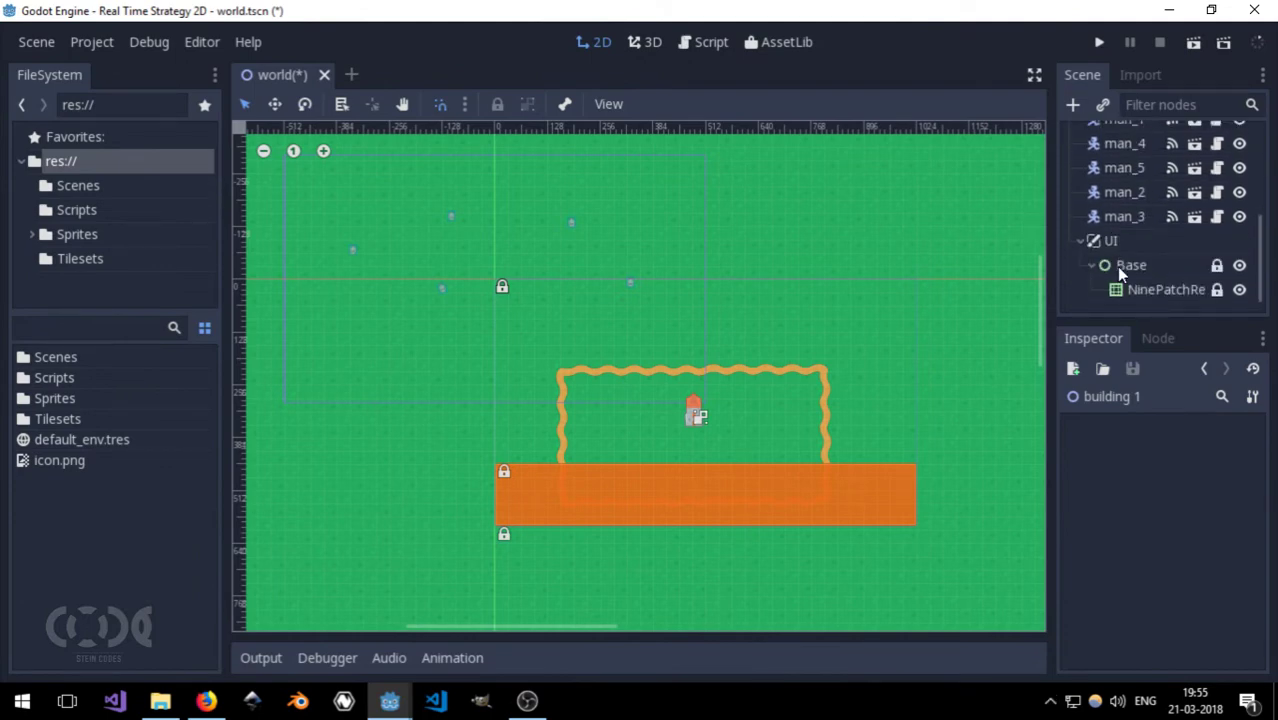
scroll(1122, 208, "up", 2)
scroll(1119, 210, "up", 2)
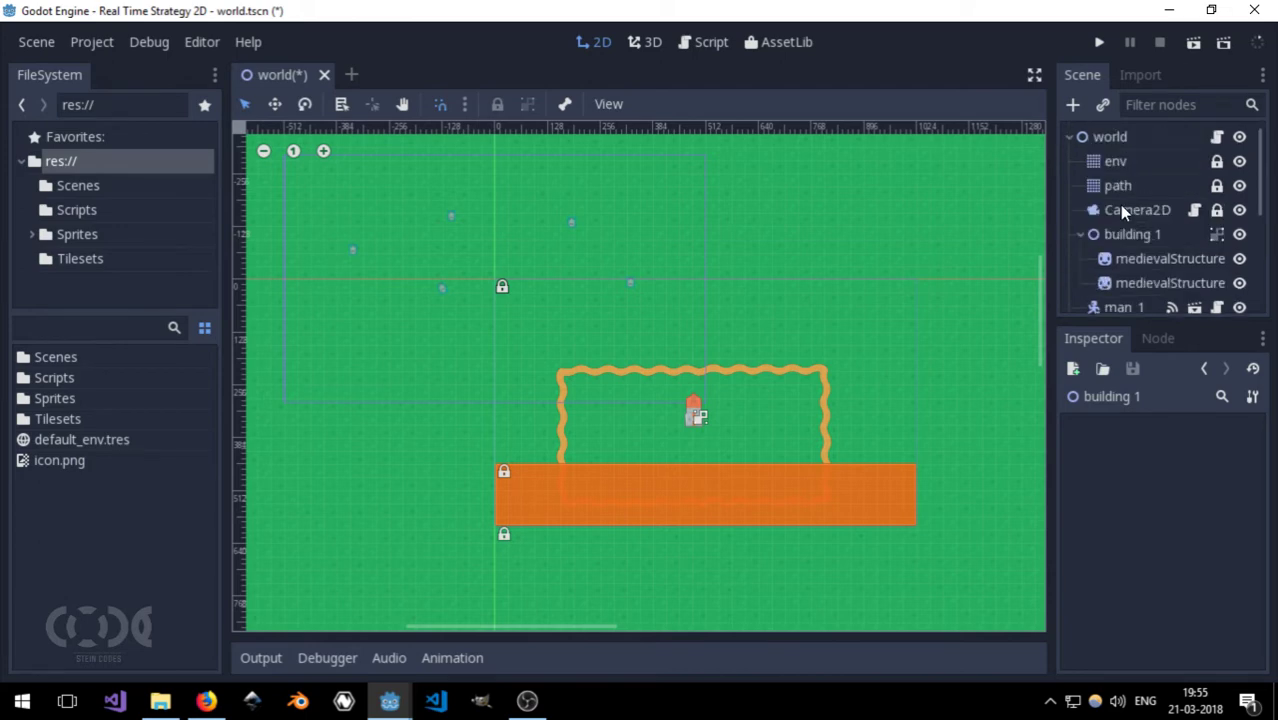
scroll(1103, 211, "down", 1)
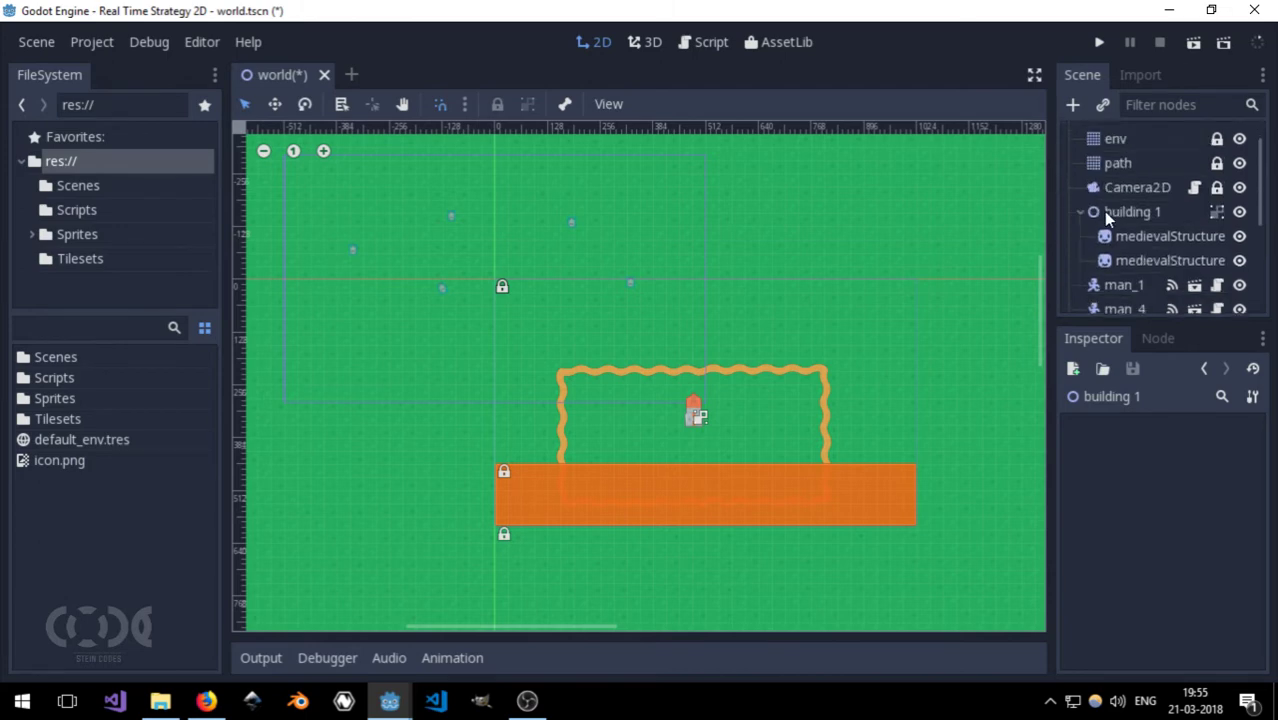
scroll(1103, 211, "down", 3)
scroll(1100, 240, "down", 3)
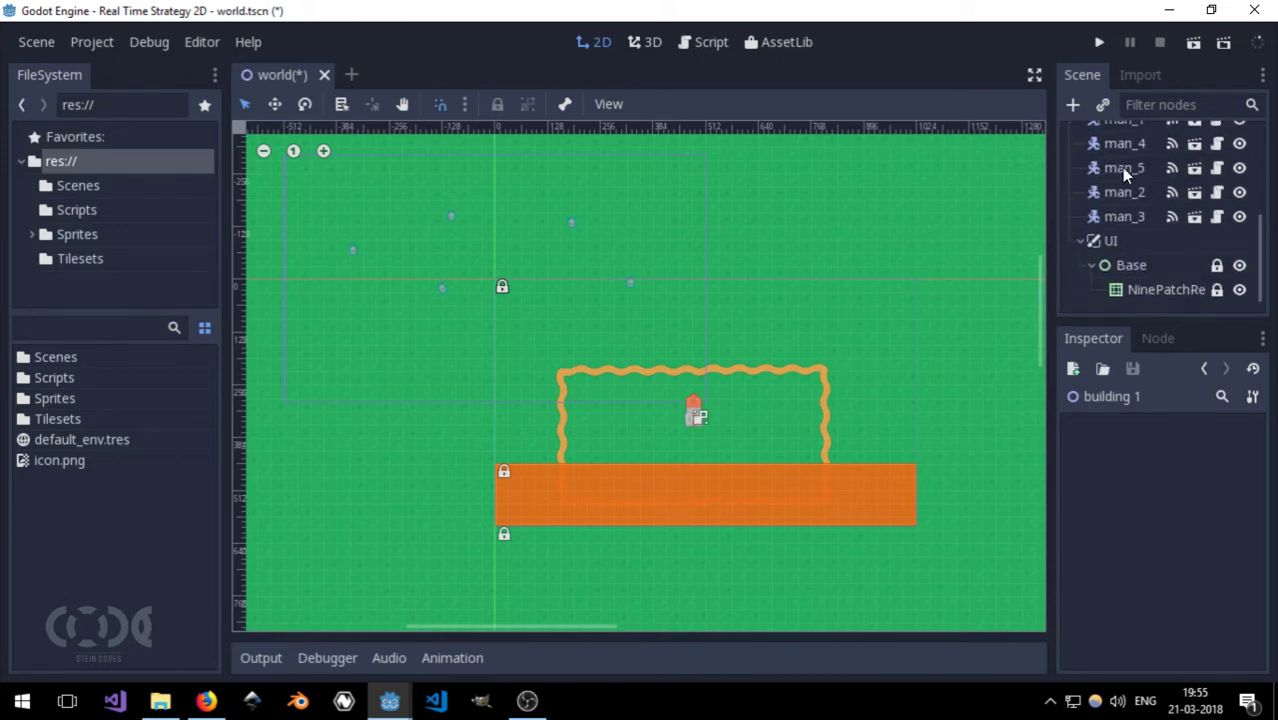
Step: Set the Interface > Theme Base Color alpha to 220
left_click(198, 41)
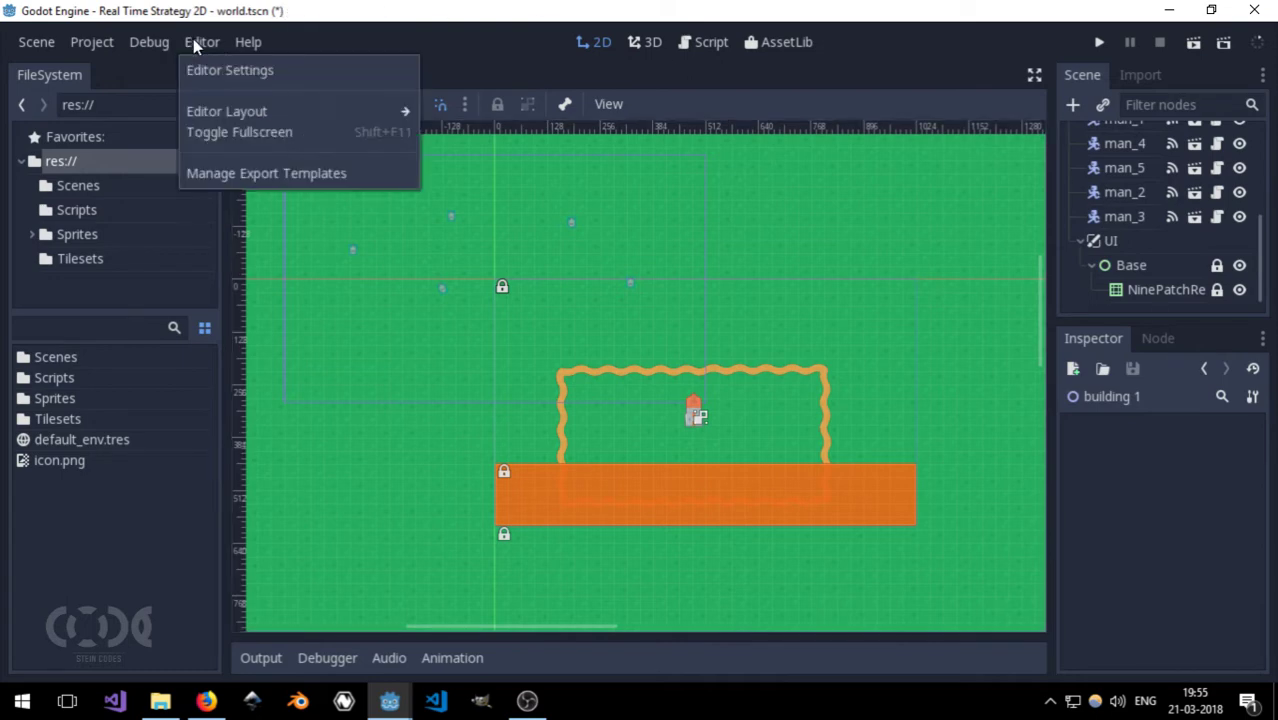
left_click(208, 72)
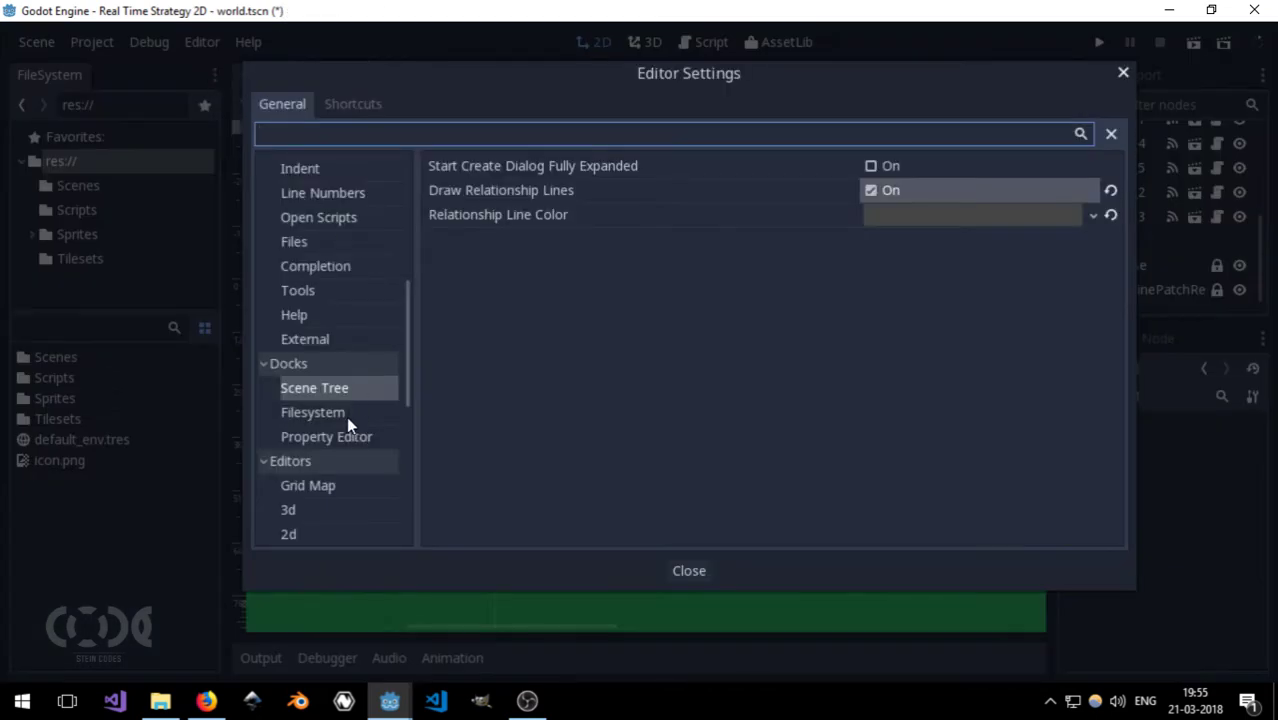
scroll(346, 416, "up", 3)
scroll(330, 300, "up", 2)
left_click(309, 236)
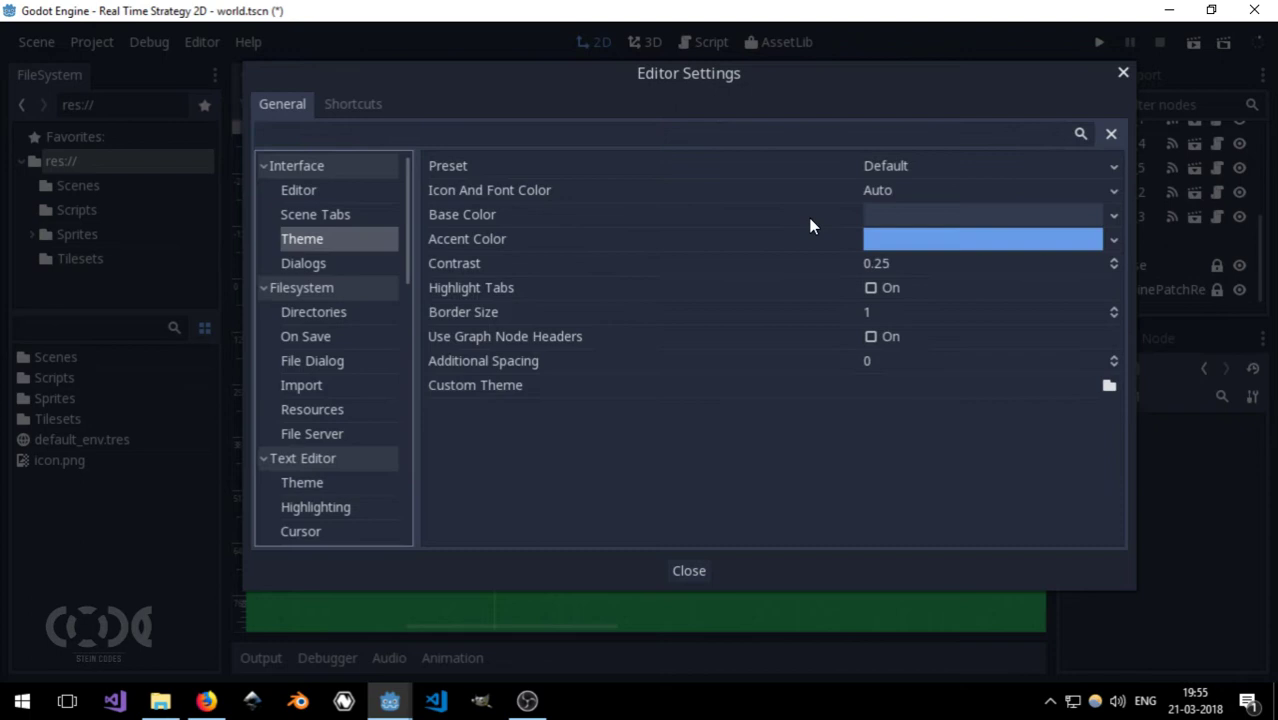
left_click(901, 219)
left_click(1095, 596)
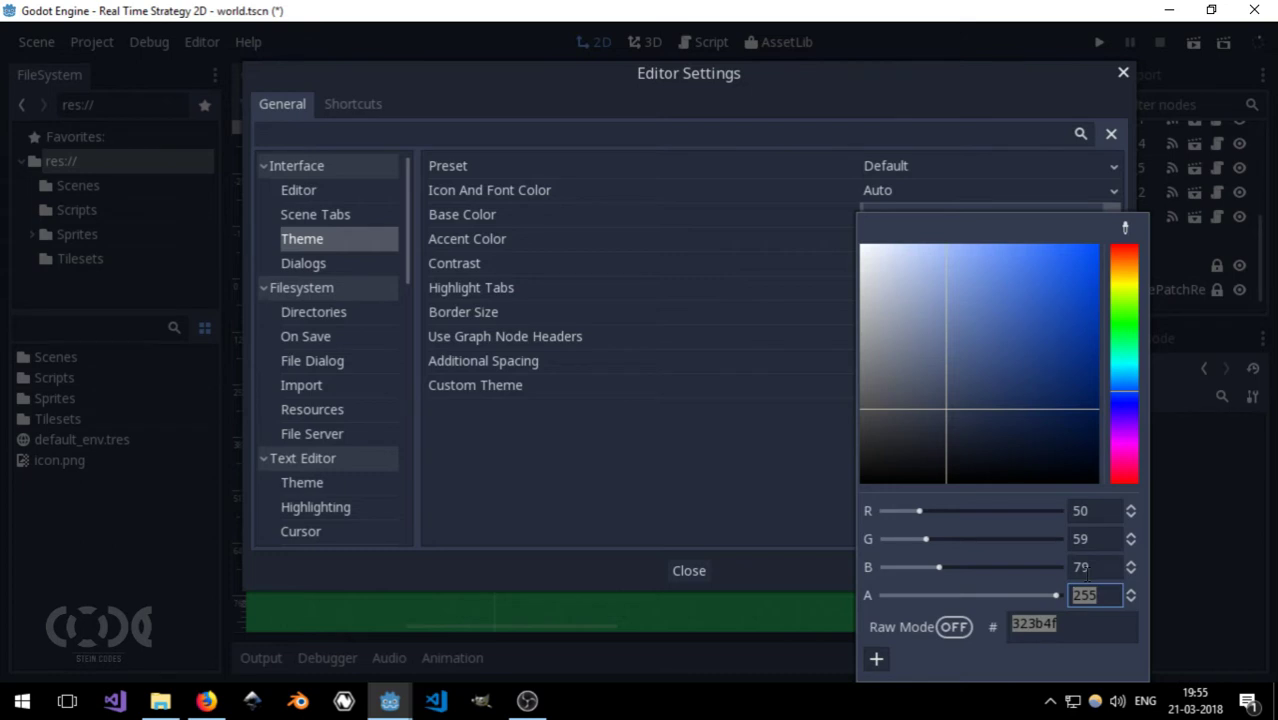
type("2")
type("20")
key("Return")
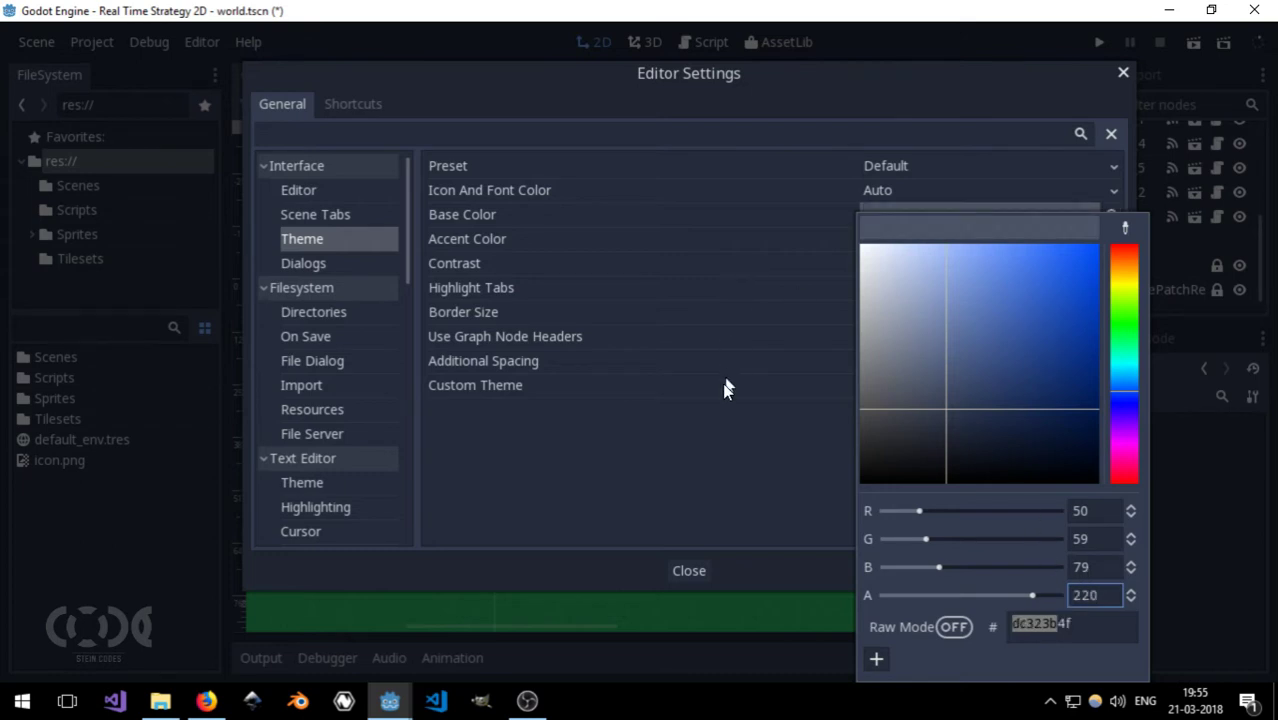
left_click(700, 567)
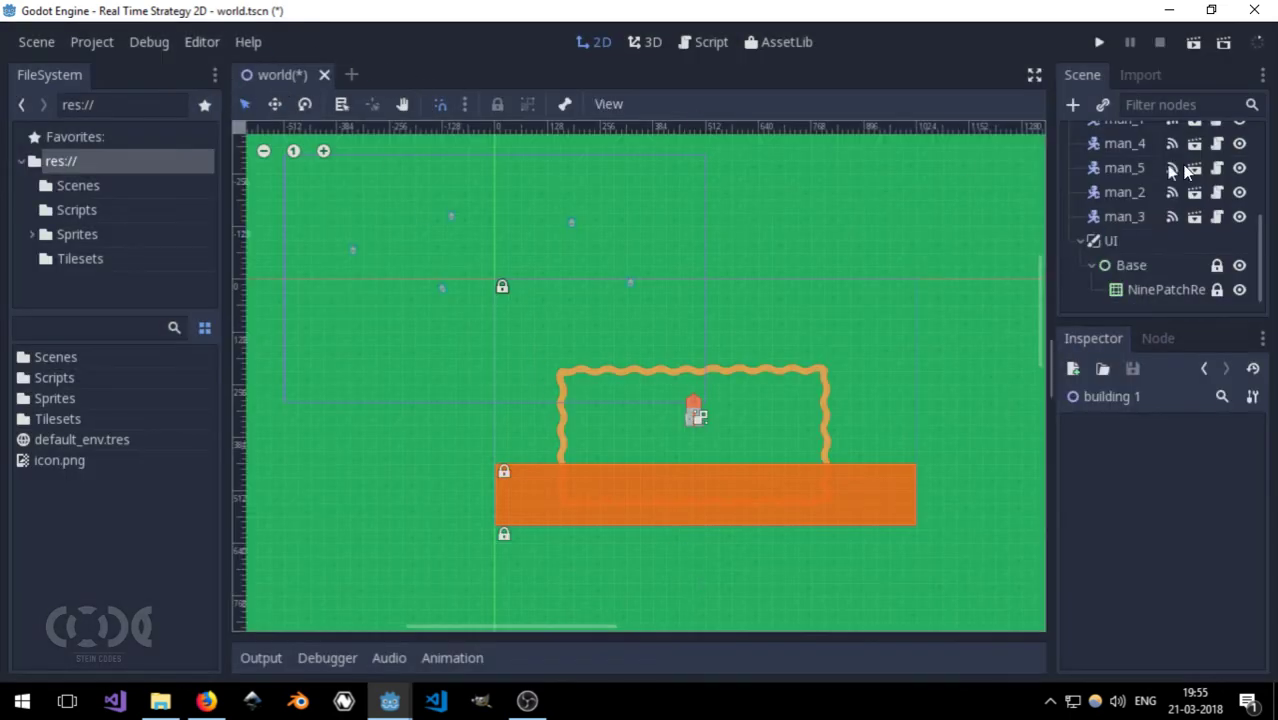
left_click(1070, 104)
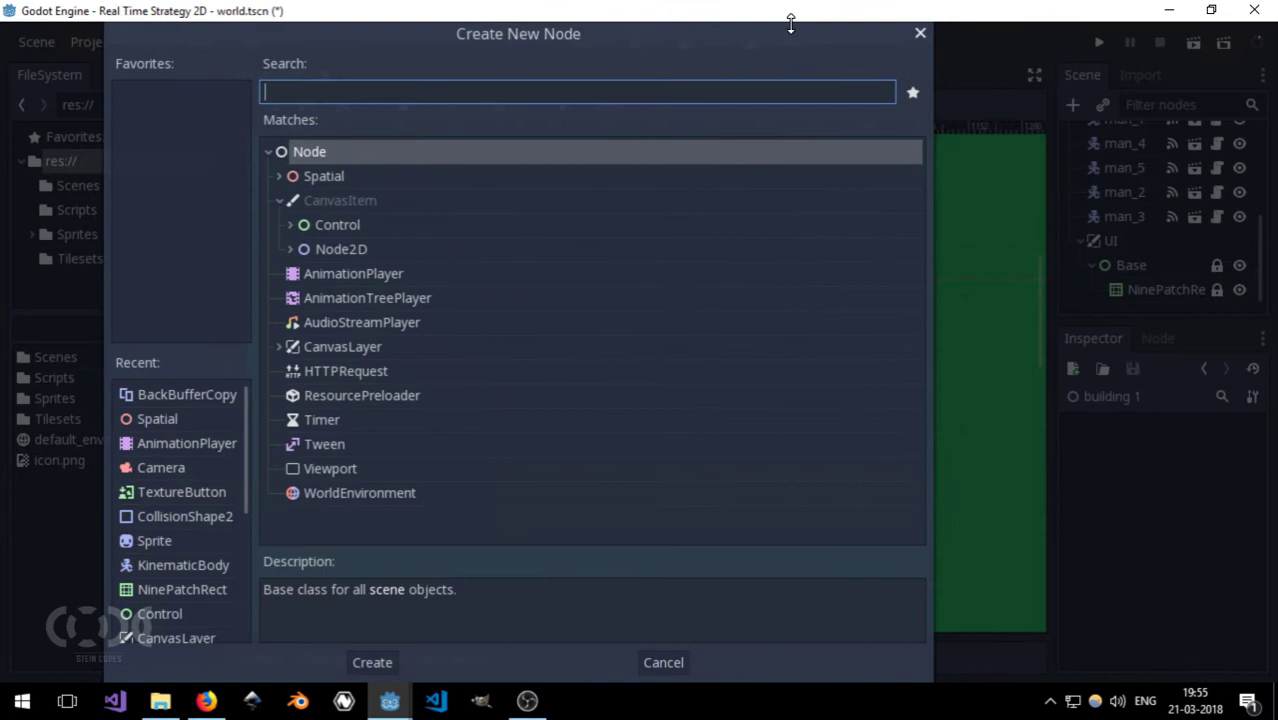
mouse_move(790, 21)
left_mouse_down()
mouse_move(785, 157)
mouse_move(832, 104)
mouse_move(787, 68)
left_mouse_up()
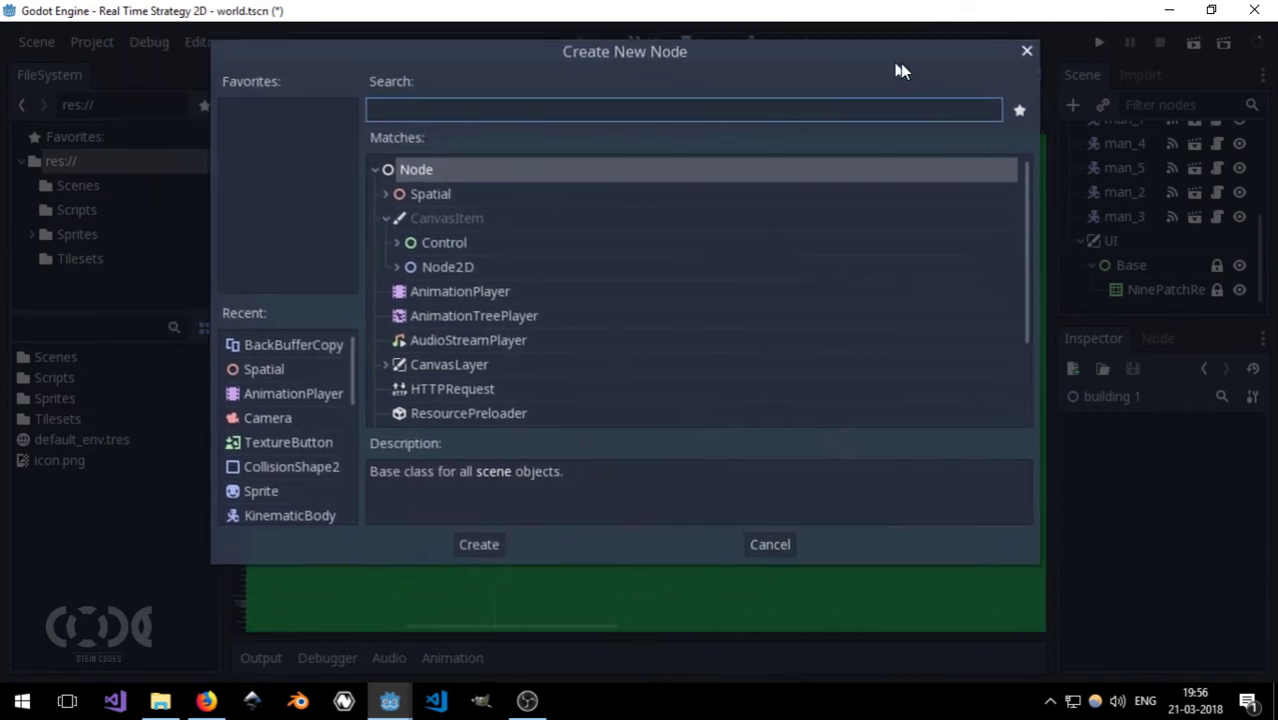
left_click_drag(786, 68, 818, 118)
left_click(955, 82)
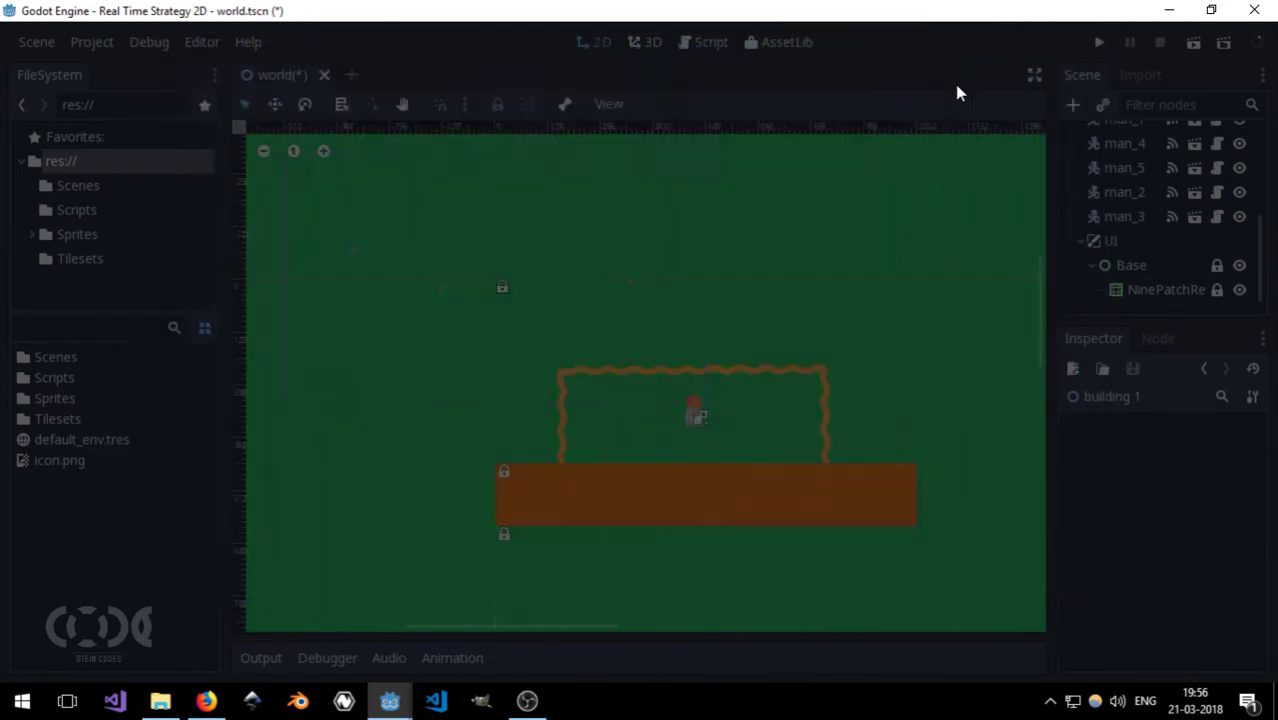
left_click(205, 41)
left_click(245, 41)
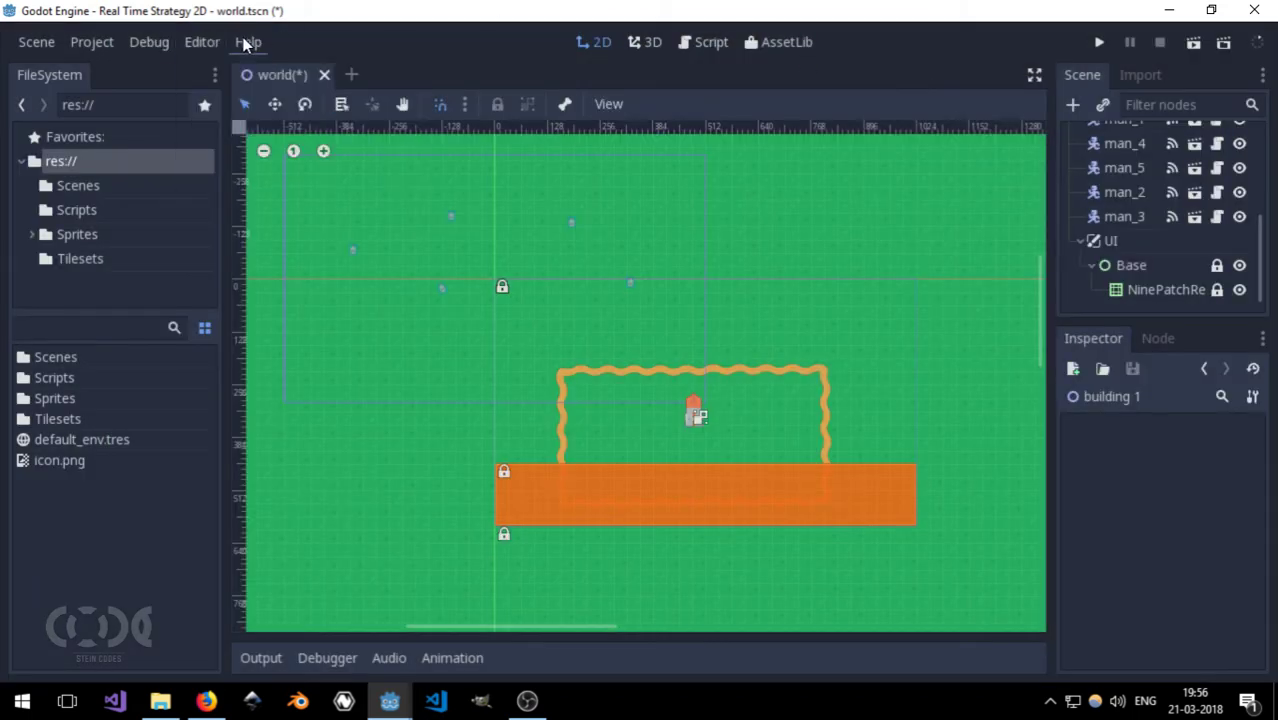
left_click(205, 41)
left_click(190, 70)
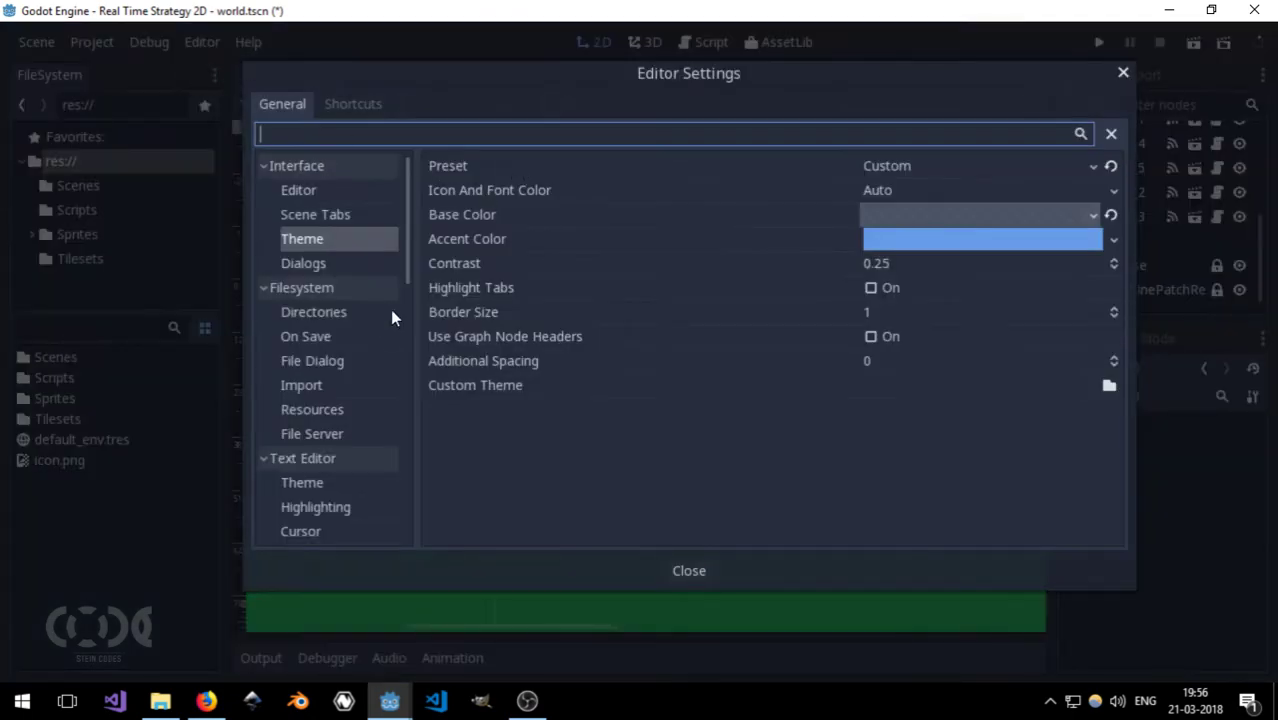
Step: Set the project Default Clear Color to dark grey, RGB 28, 28, 28
left_click(1121, 73)
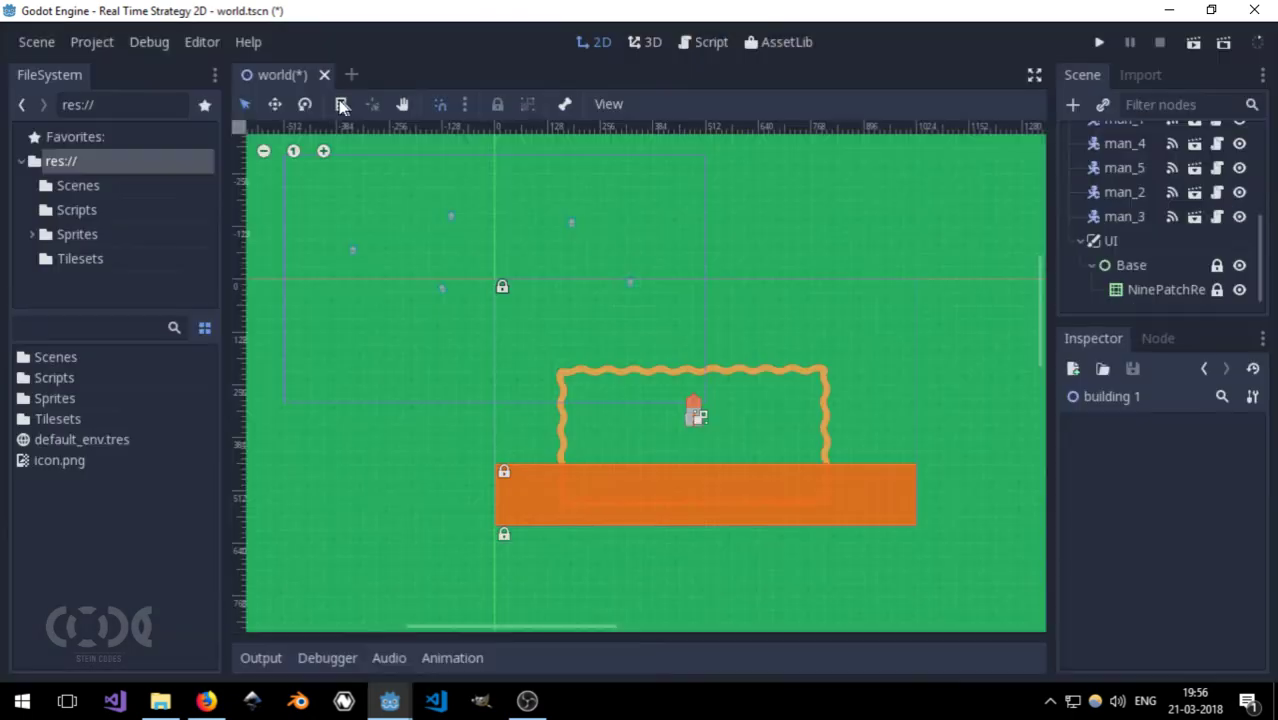
left_click(92, 42)
left_click(105, 71)
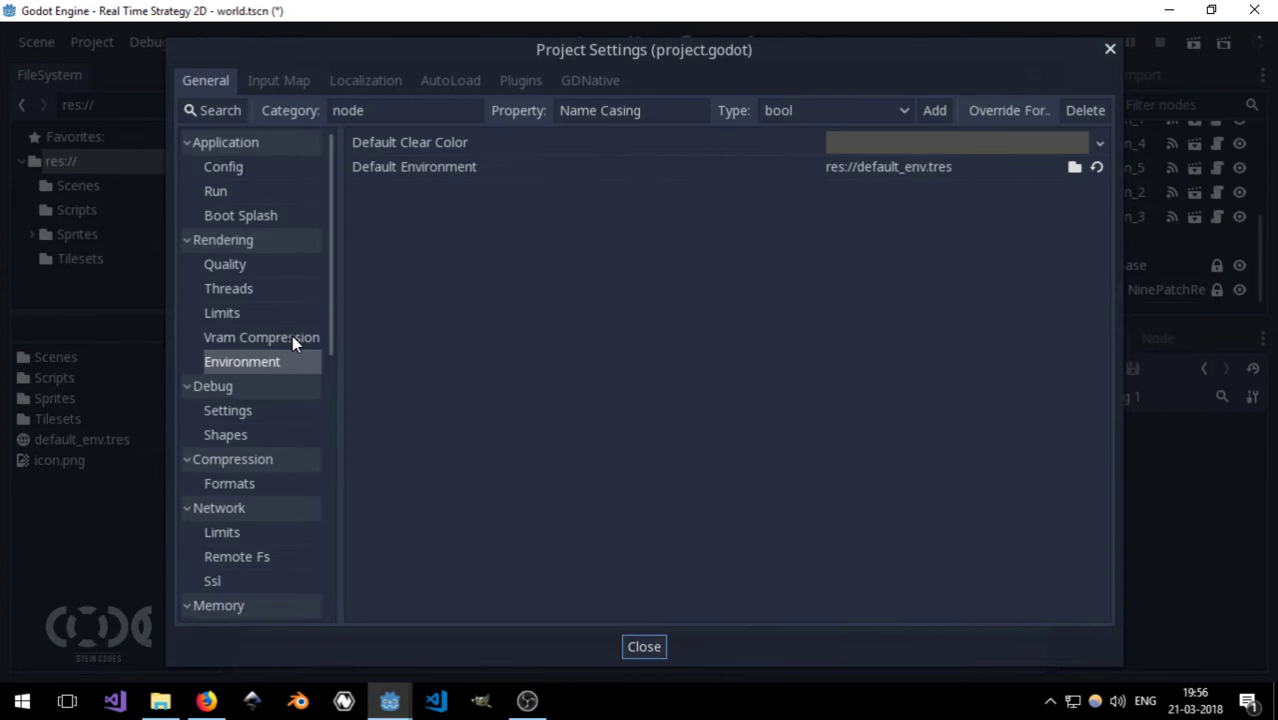
left_click(884, 151)
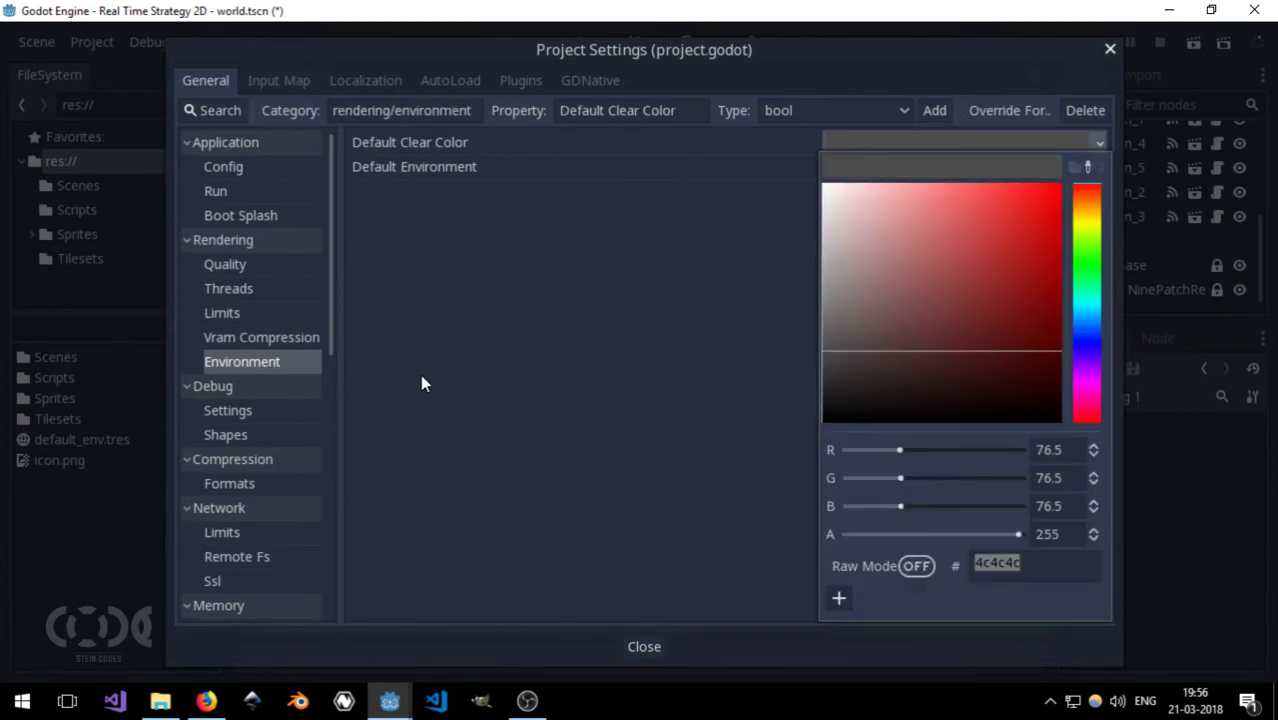
left_click(1077, 506)
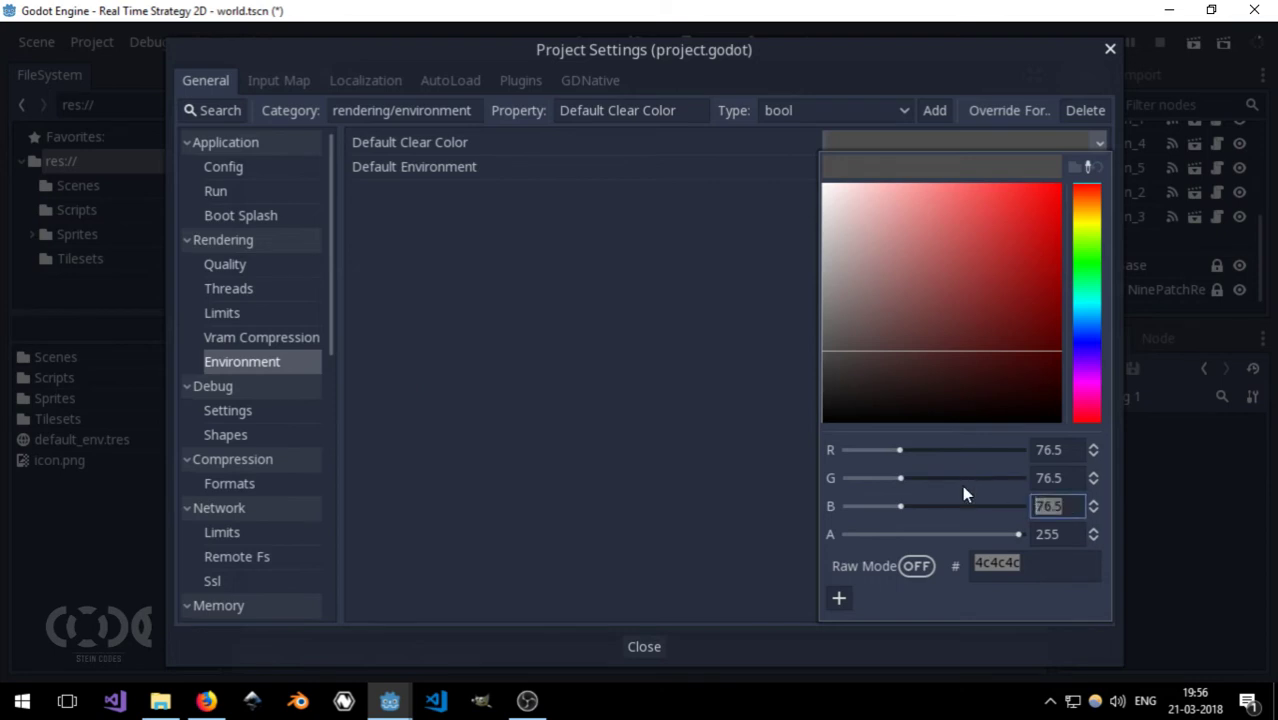
type("28")
key("shift+Tab")
type("28")
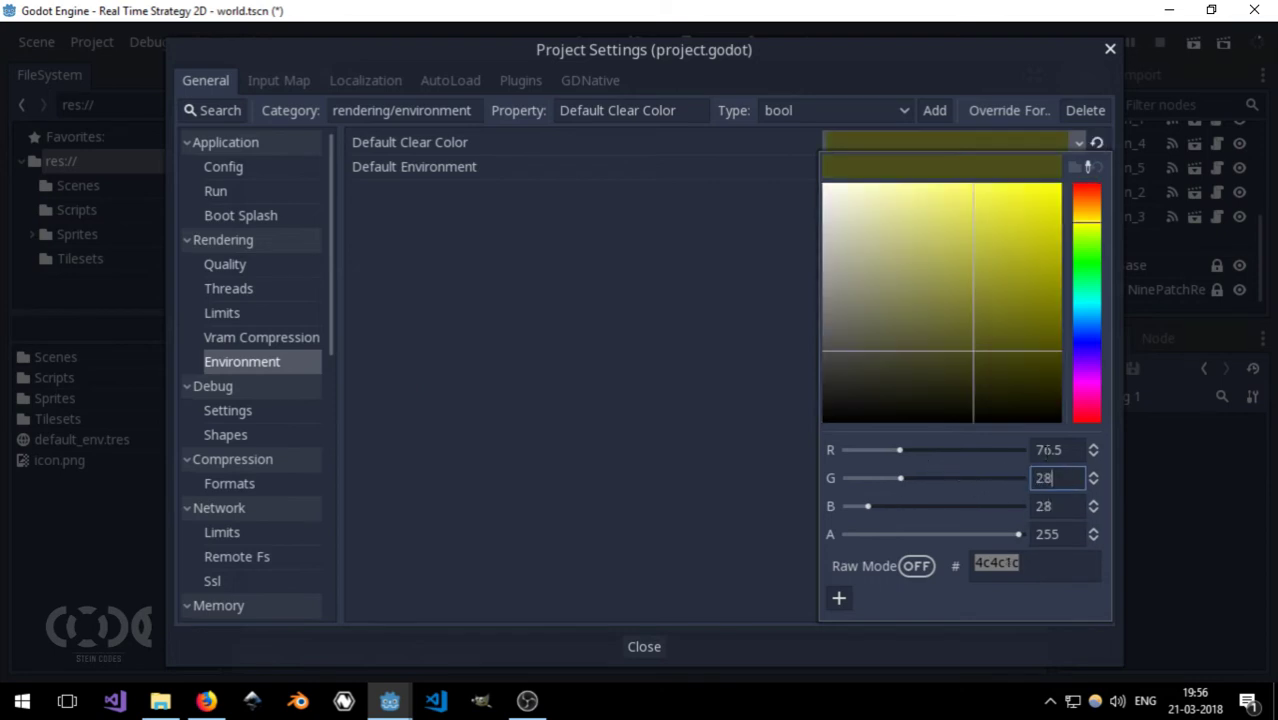
key("shift+Tab")
type("28")
key("Return")
left_click(716, 428)
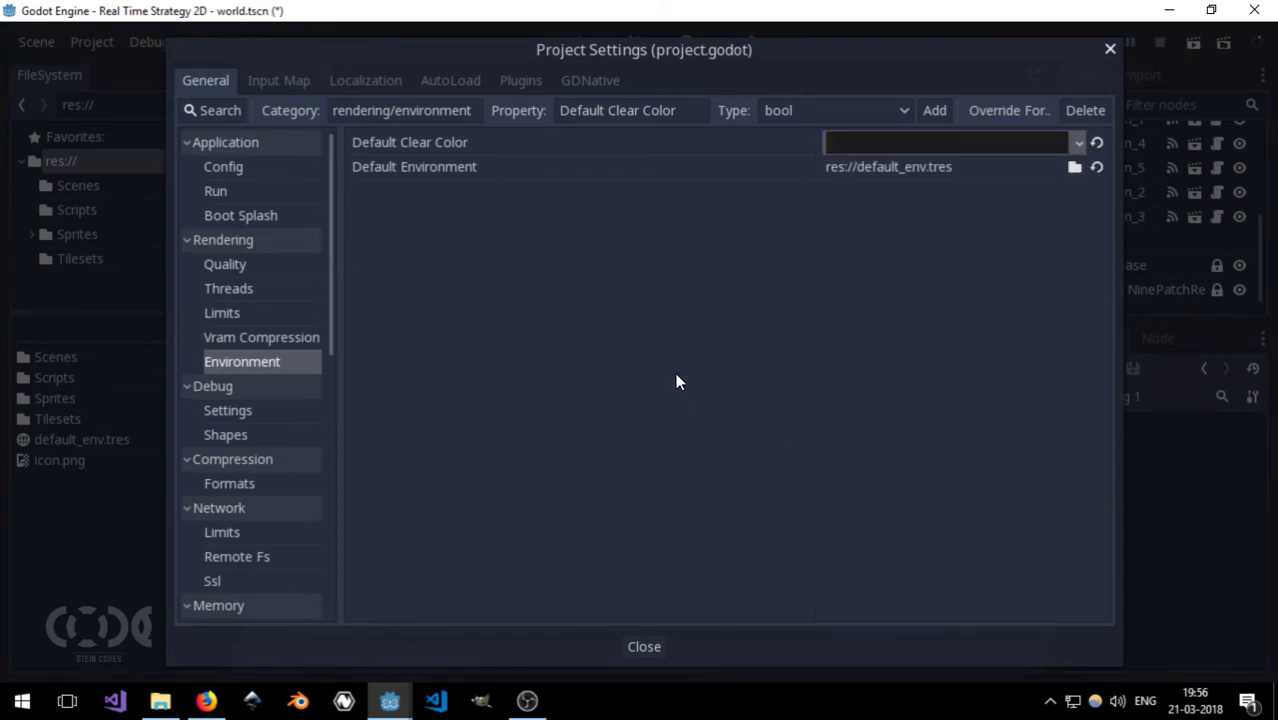
Step: Close Project Settings and zoom out over the whole world map
left_click(644, 648)
scroll(512, 324, "down", 3)
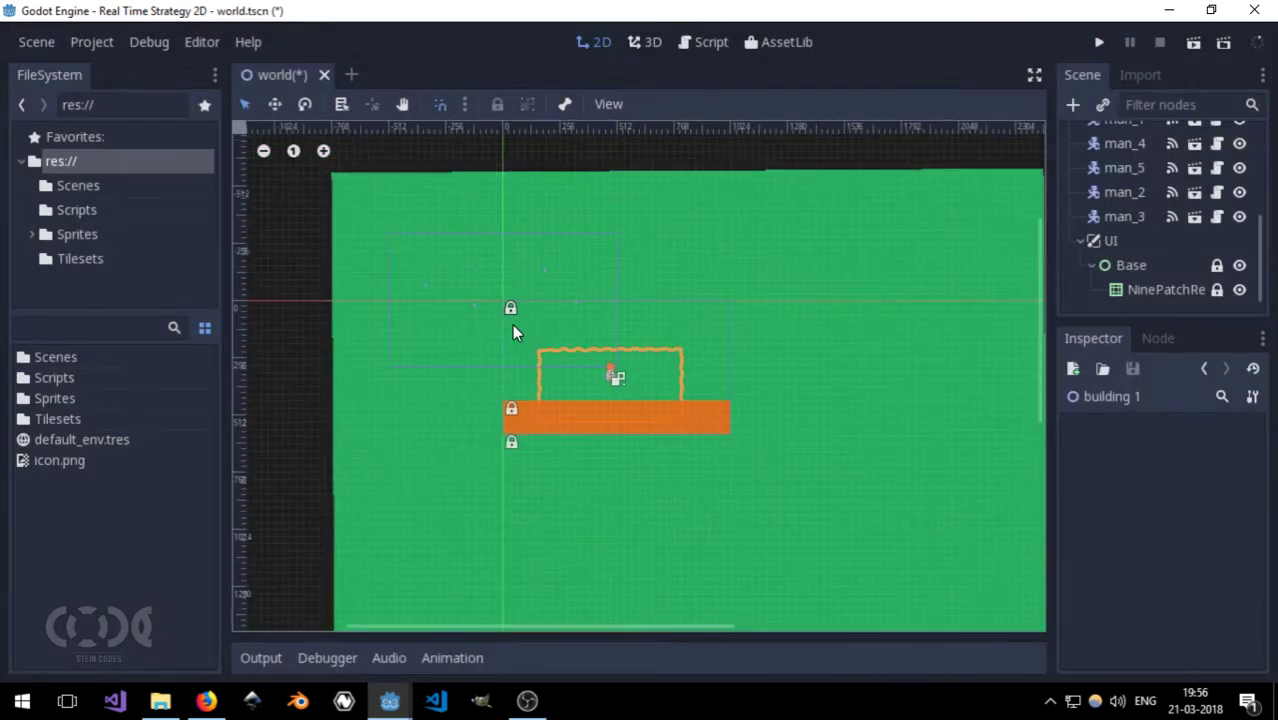
scroll(512, 324, "down", 2)
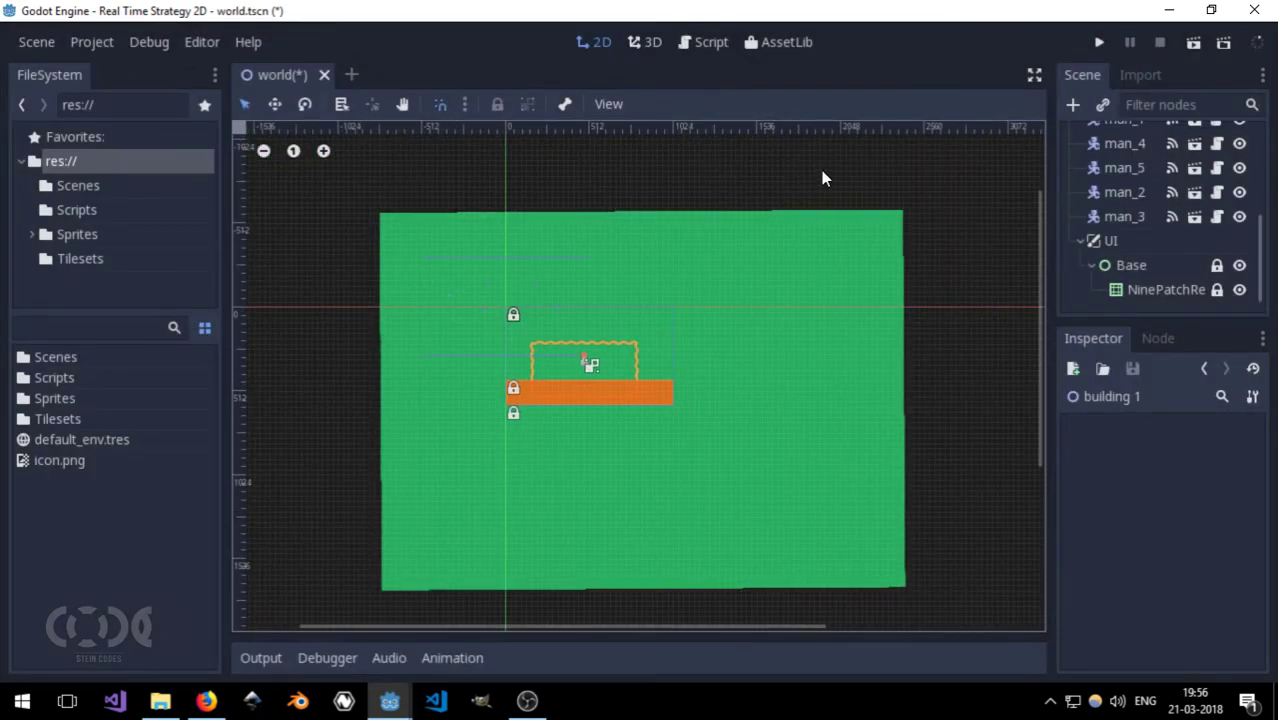
scroll(968, 260, "down", 1)
scroll(502, 208, "down", 1)
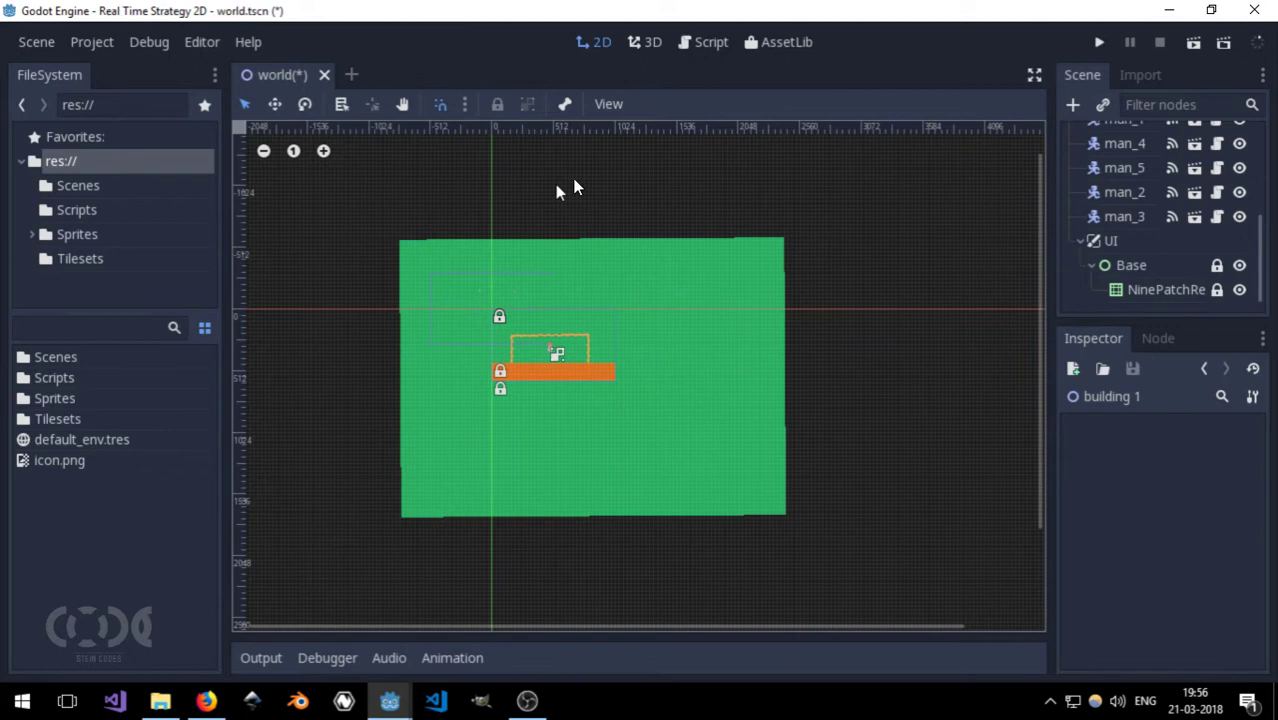
Step: Play-test the world scene, panning the camera down, left and up, then close it
left_click(1192, 45)
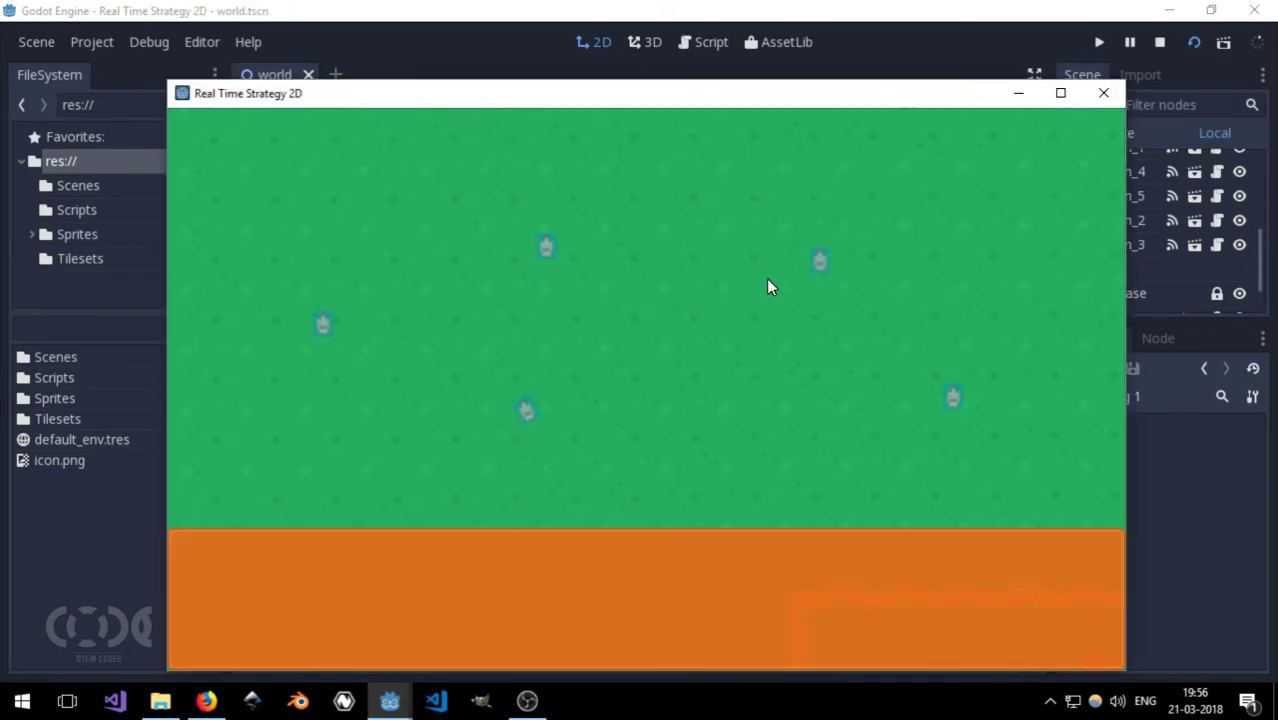
key("Down")
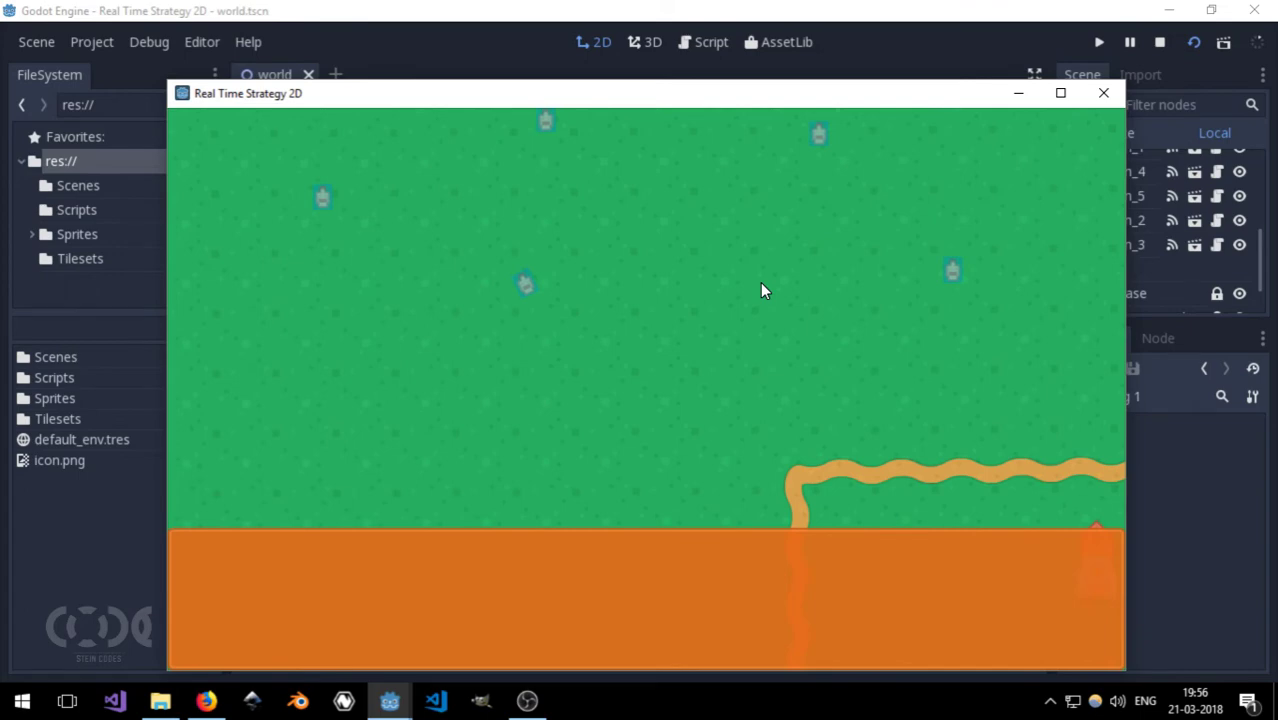
key("Left")
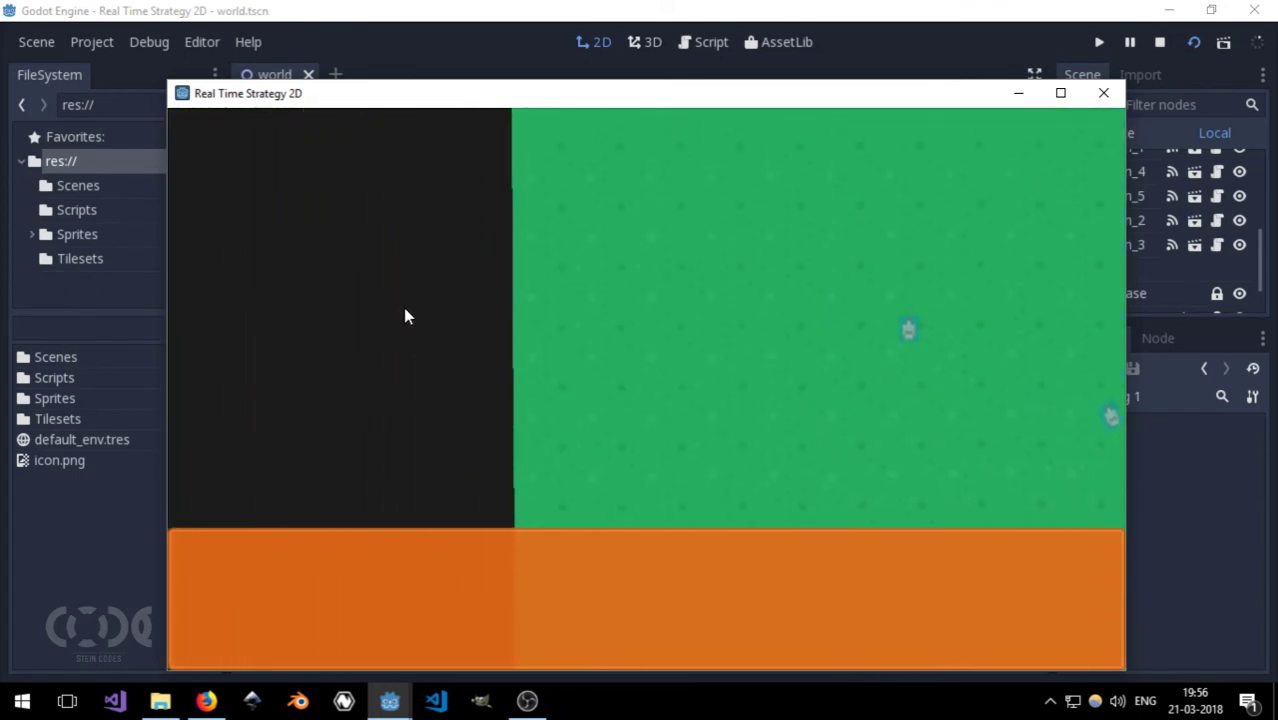
key("Up")
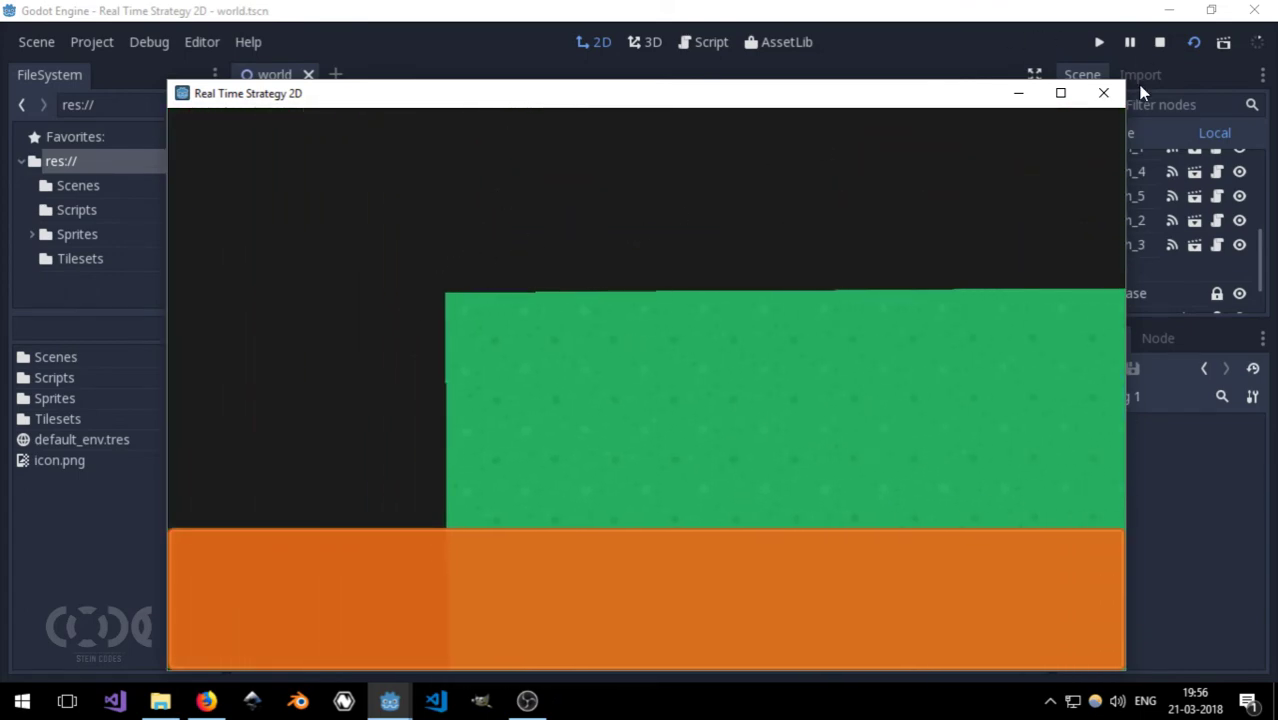
left_click(1103, 92)
Step: Set the project Default Clear Color to green (#1ea24e)
left_click(95, 42)
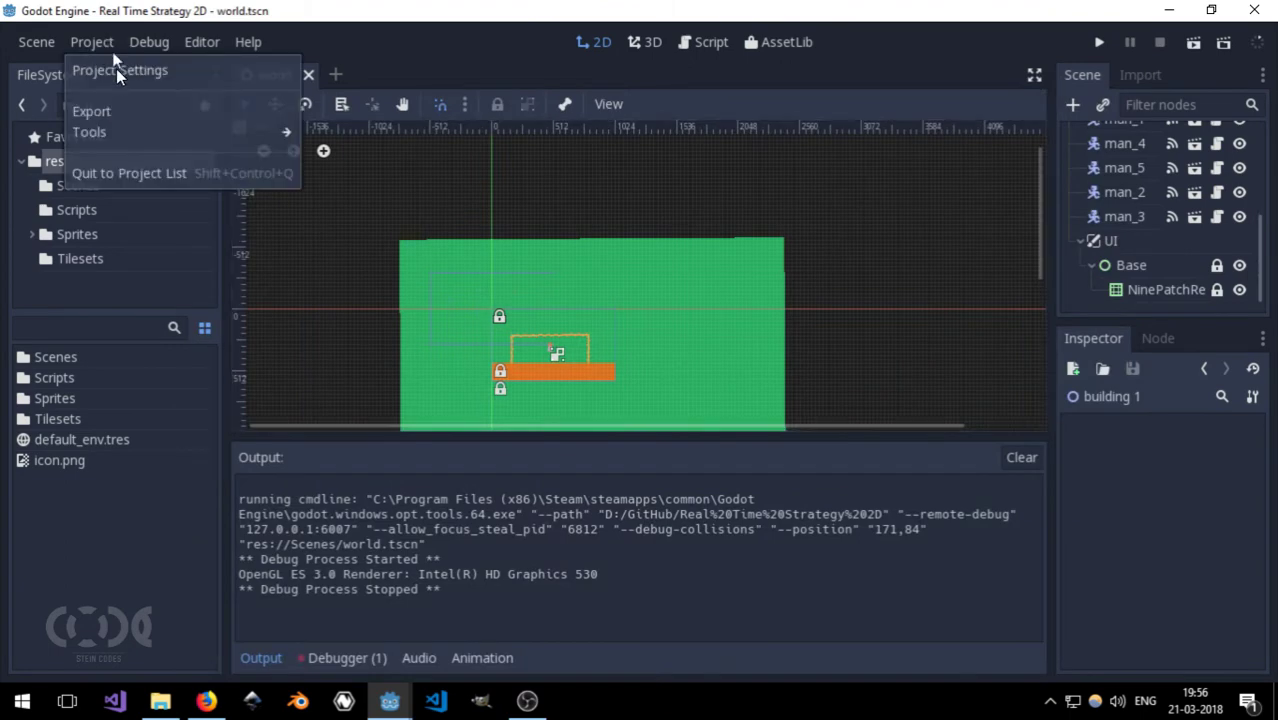
left_click(114, 69)
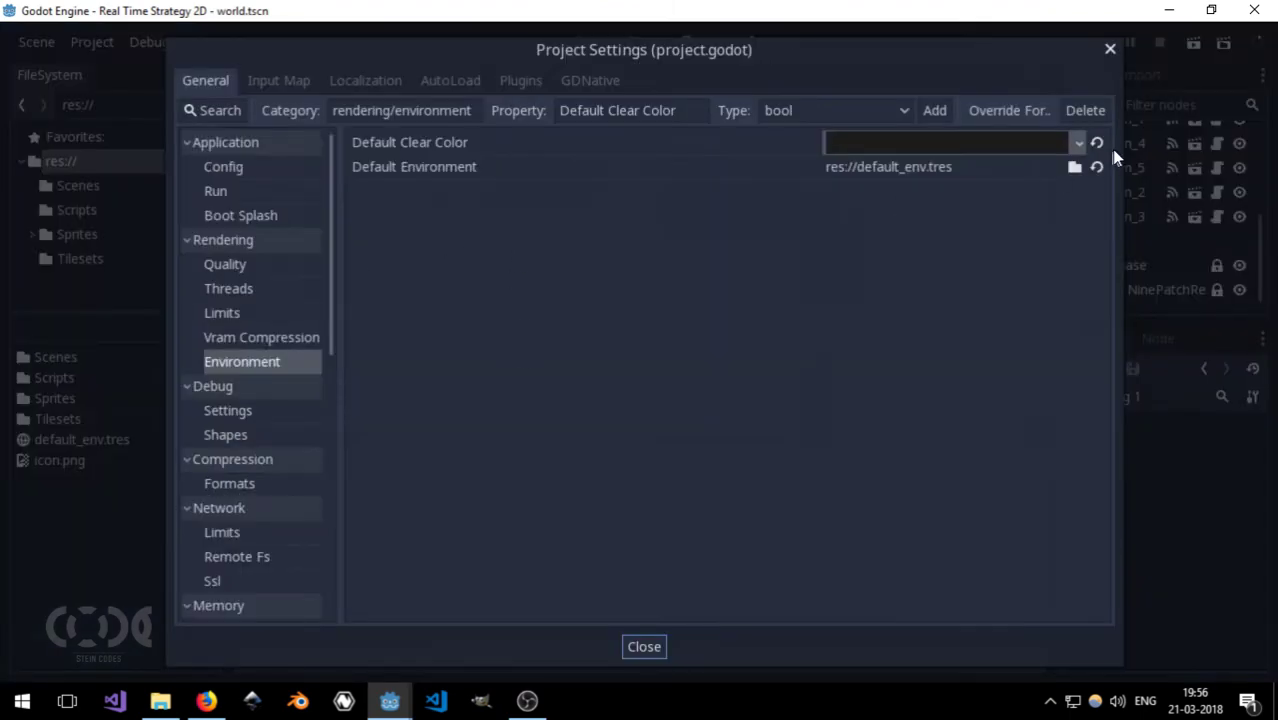
left_click(1085, 143)
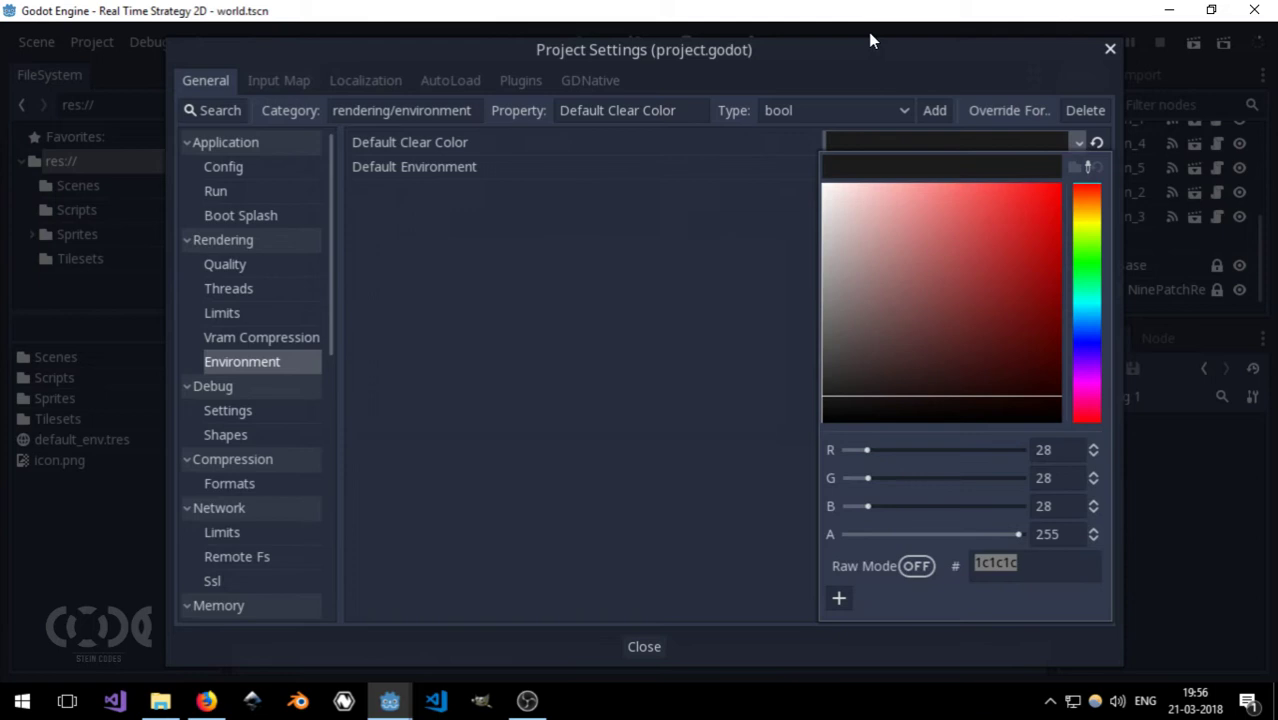
left_click(1040, 64)
mouse_move(1018, 34)
left_mouse_down()
mouse_move(1041, 294)
mouse_move(749, 360)
left_mouse_up()
left_click(751, 362)
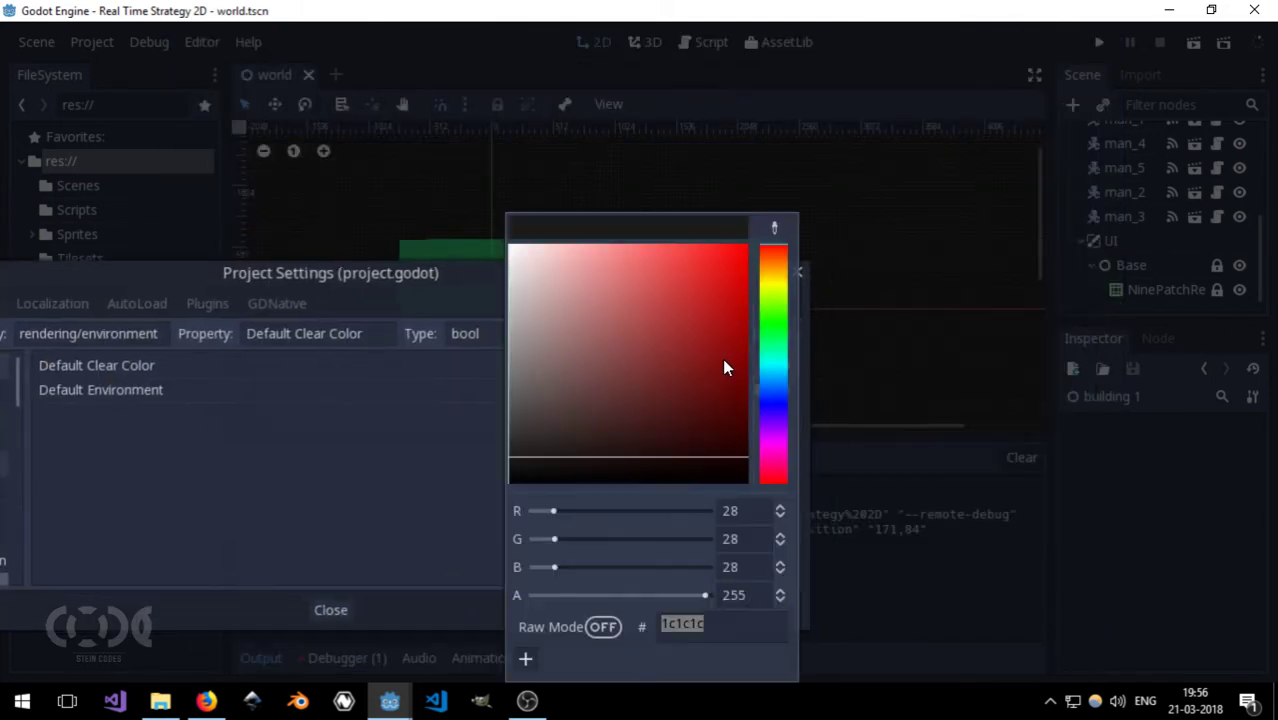
left_click(779, 339)
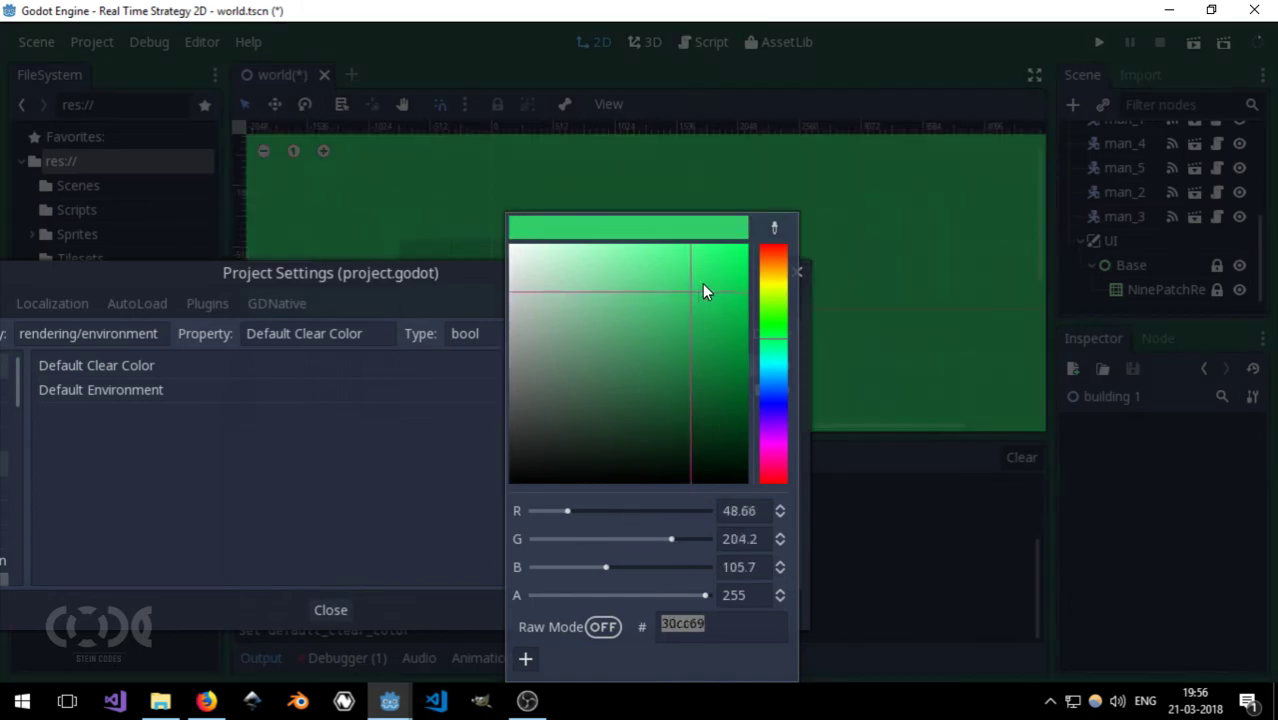
mouse_move(702, 283)
left_mouse_down()
mouse_move(708, 348)
mouse_move(728, 279)
mouse_move(685, 302)
mouse_move(710, 329)
left_mouse_up()
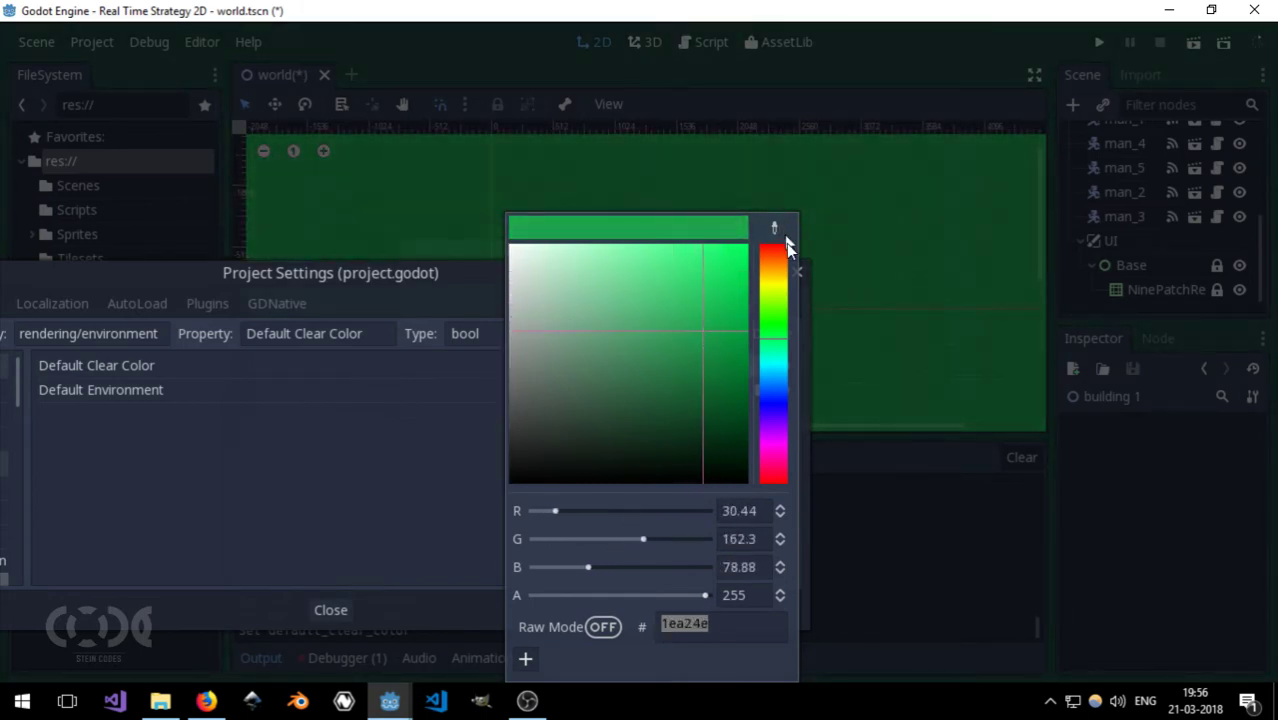
left_click(431, 271)
left_click(796, 271)
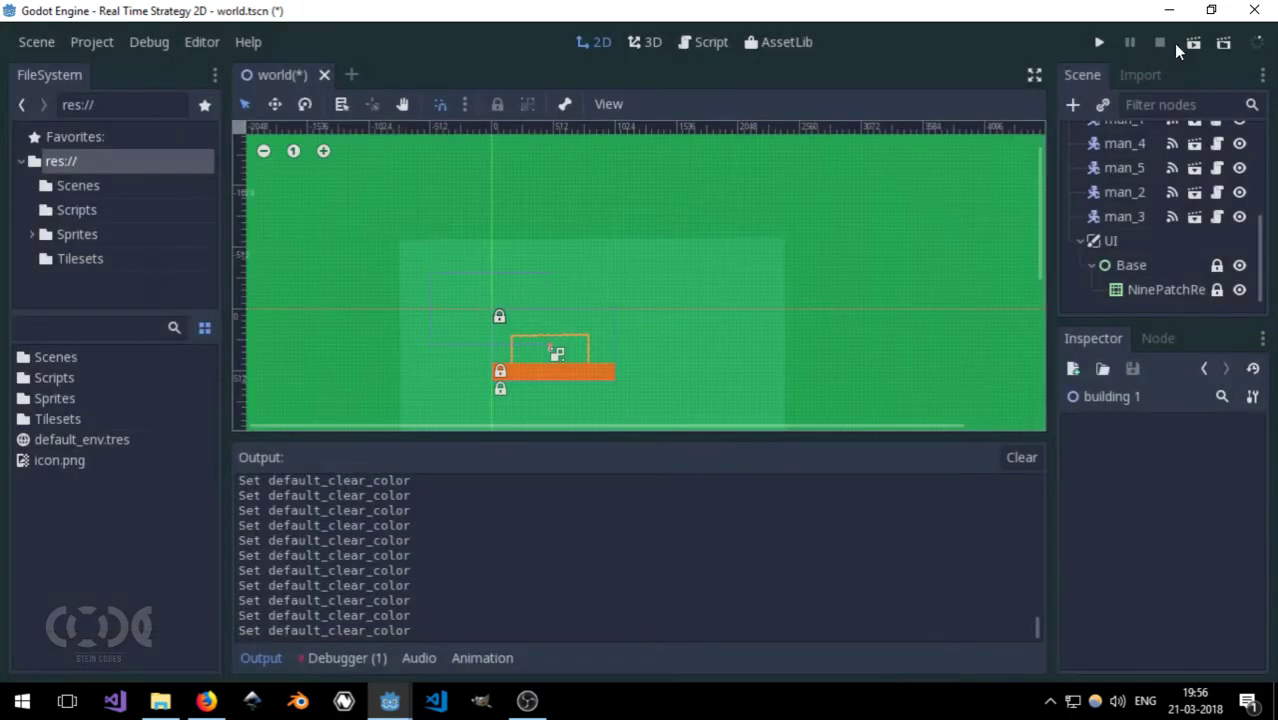
Step: Play-test the scene, panning left, up, right and down to see green map edges, then stop
left_click(1186, 42)
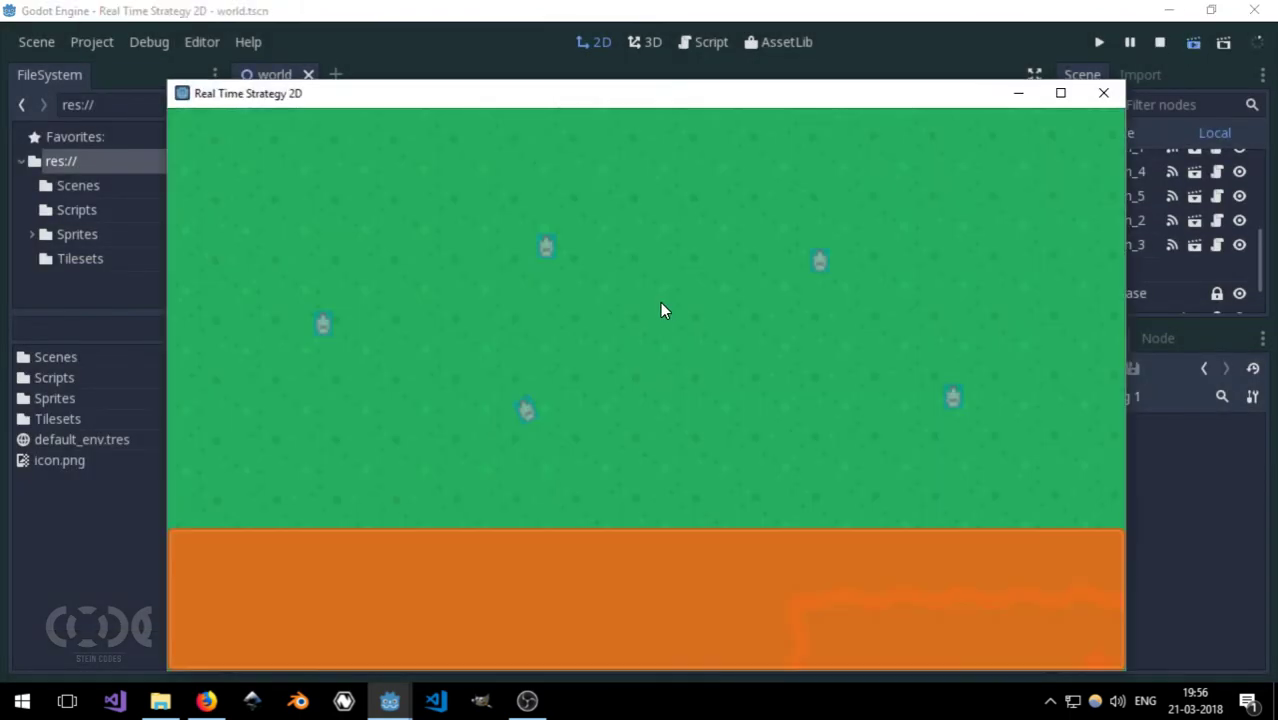
key("Left")
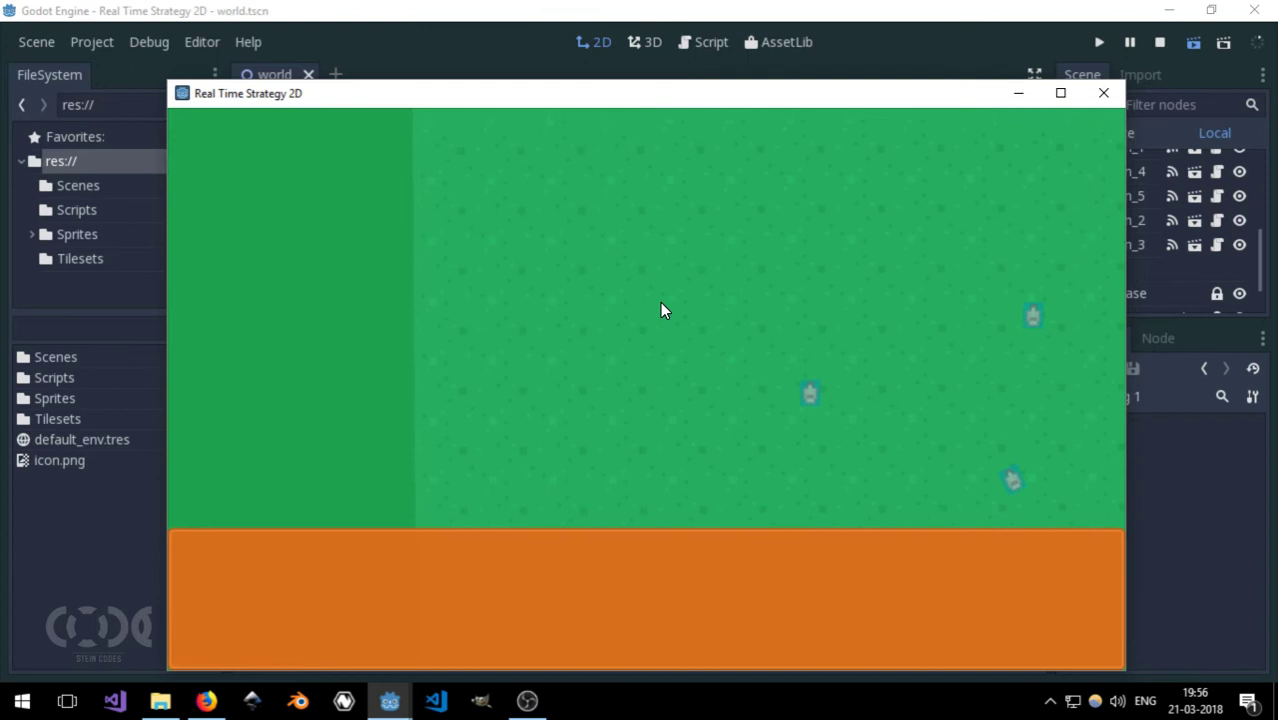
key("Up")
key("Right")
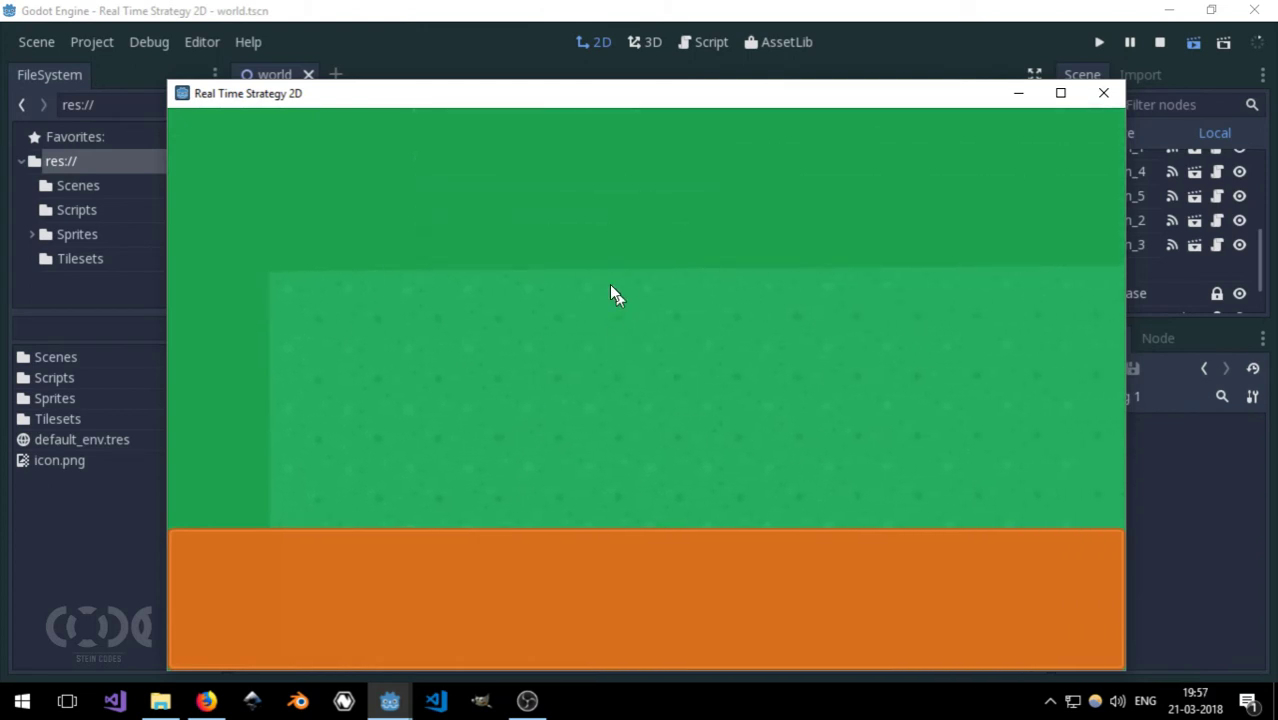
key("Down")
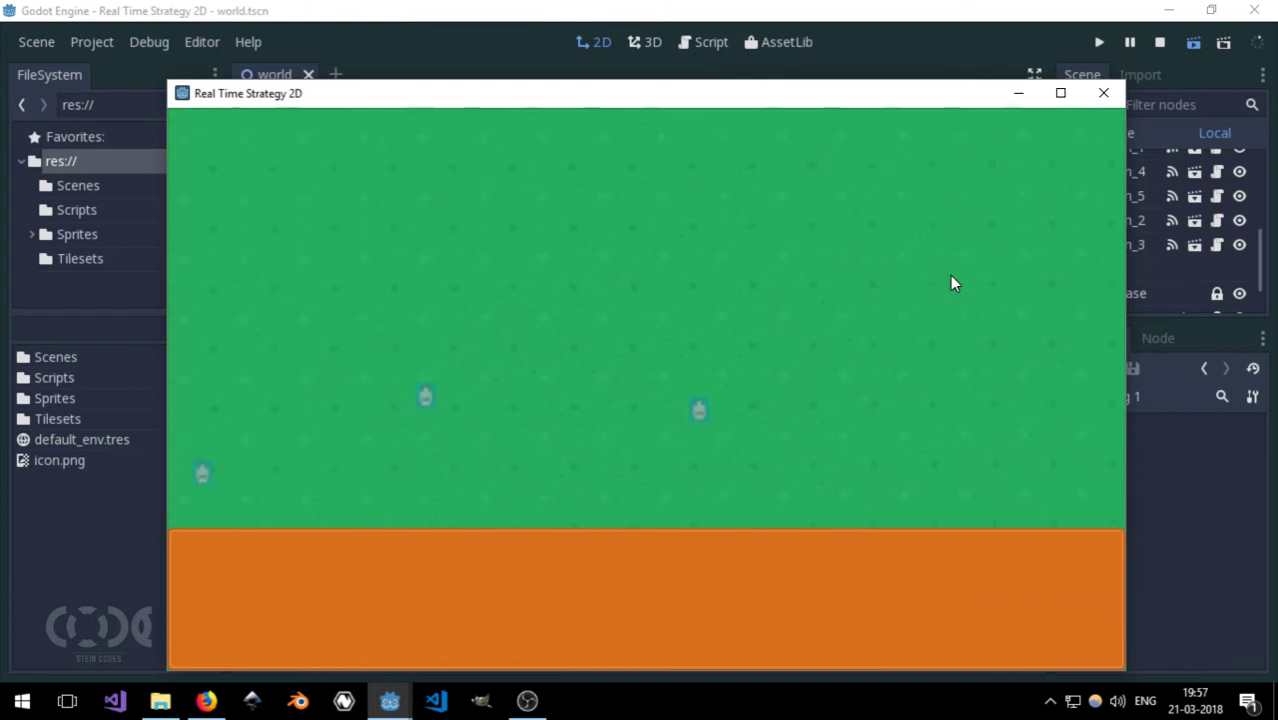
key("Right")
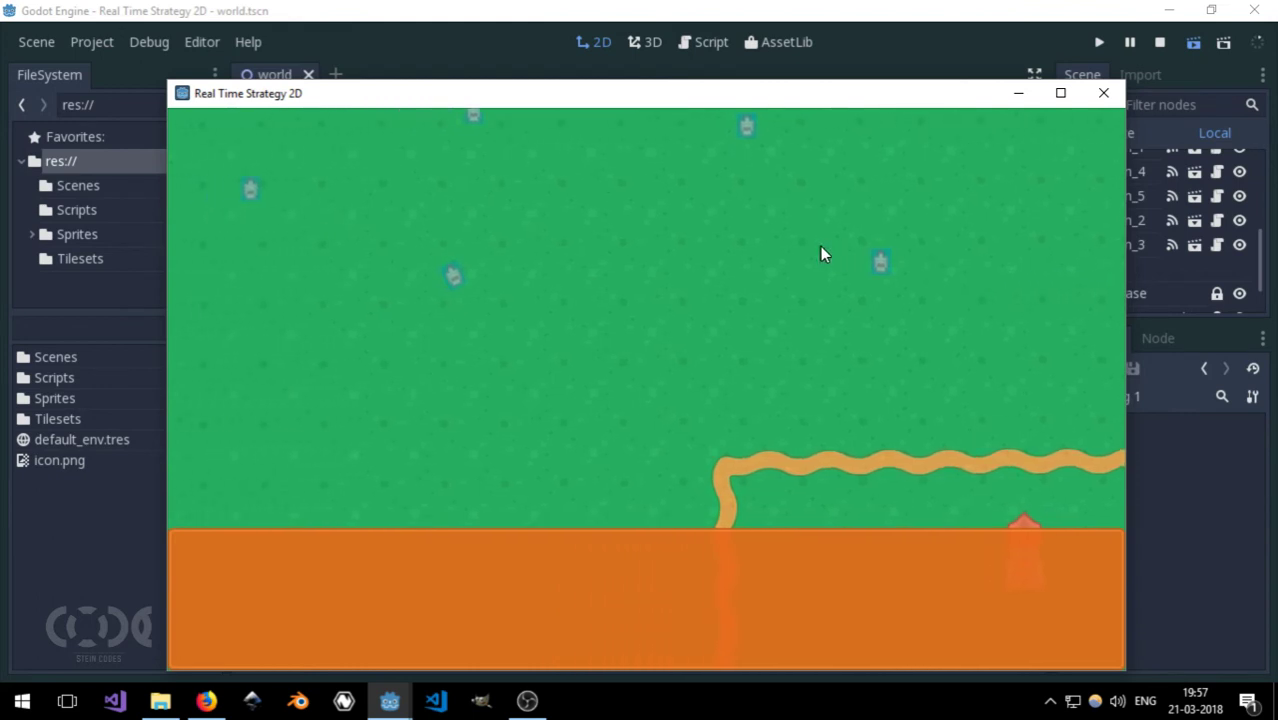
left_click(1158, 44)
scroll(751, 380, "down", 3)
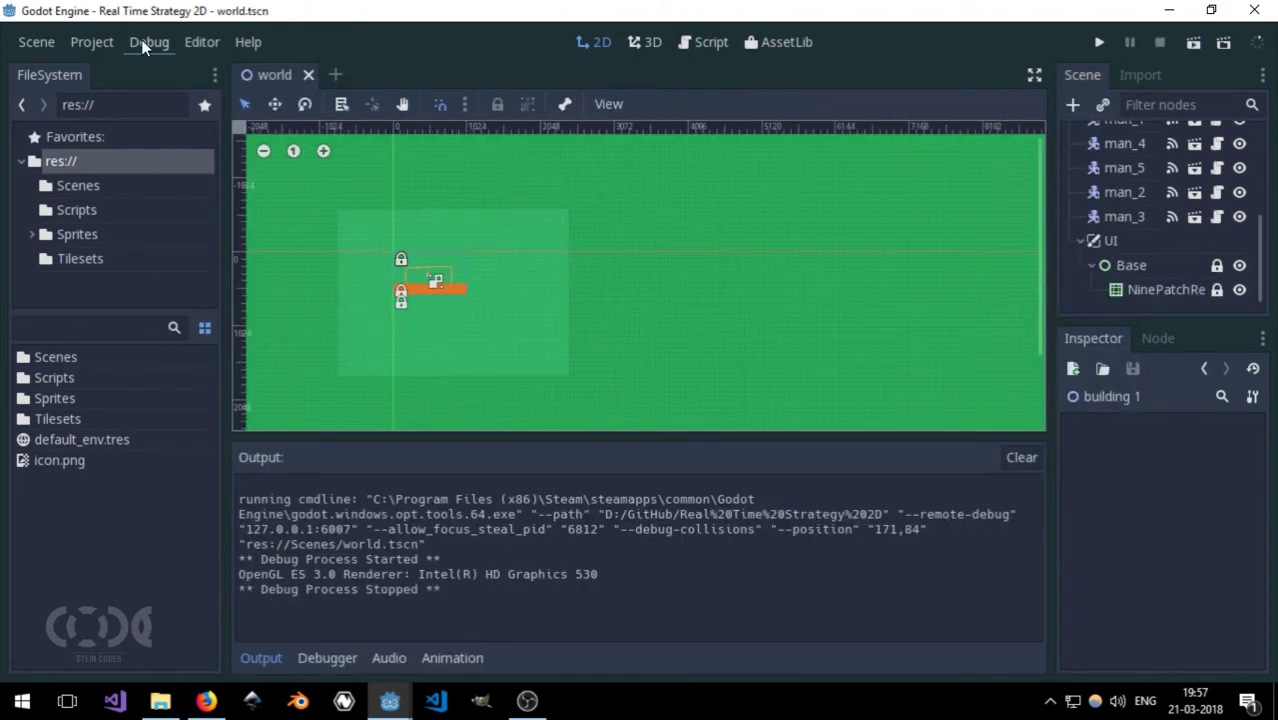
Step: Set Project Settings Node > Name Casing to snake_case
left_click(106, 43)
left_click(233, 76)
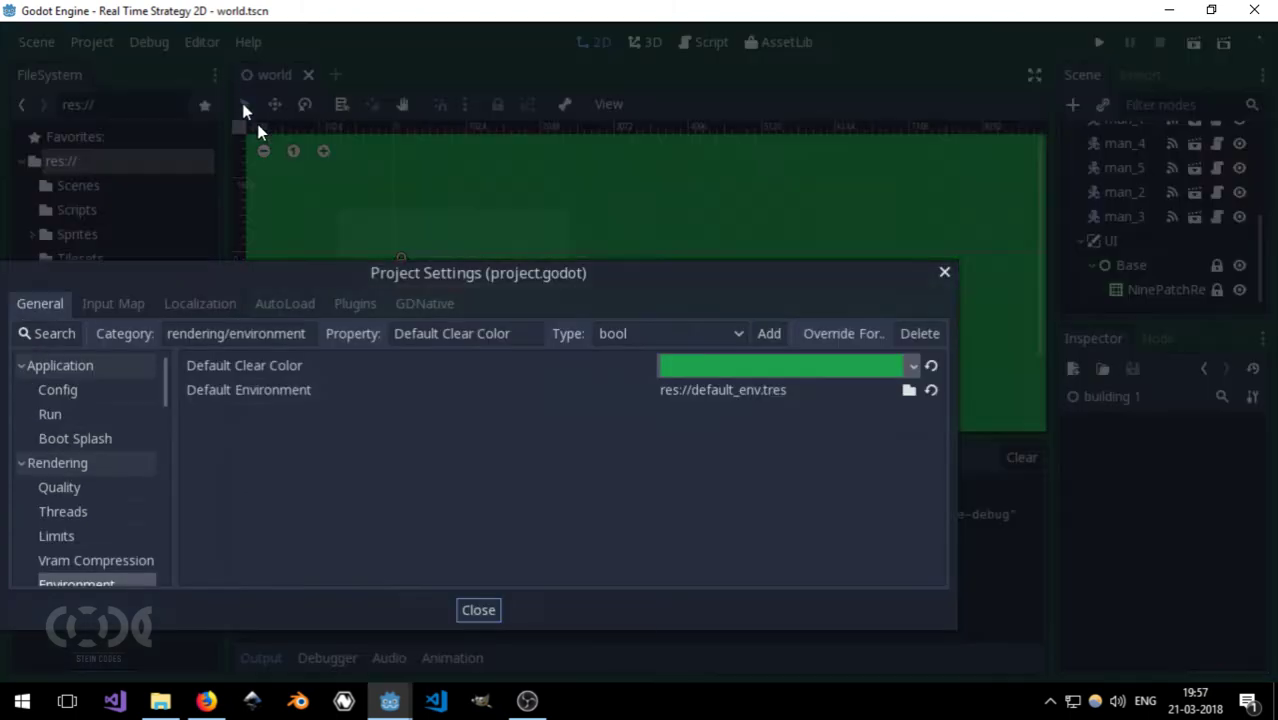
mouse_move(826, 258)
left_mouse_down()
mouse_move(818, 148)
mouse_move(784, 24)
left_mouse_up()
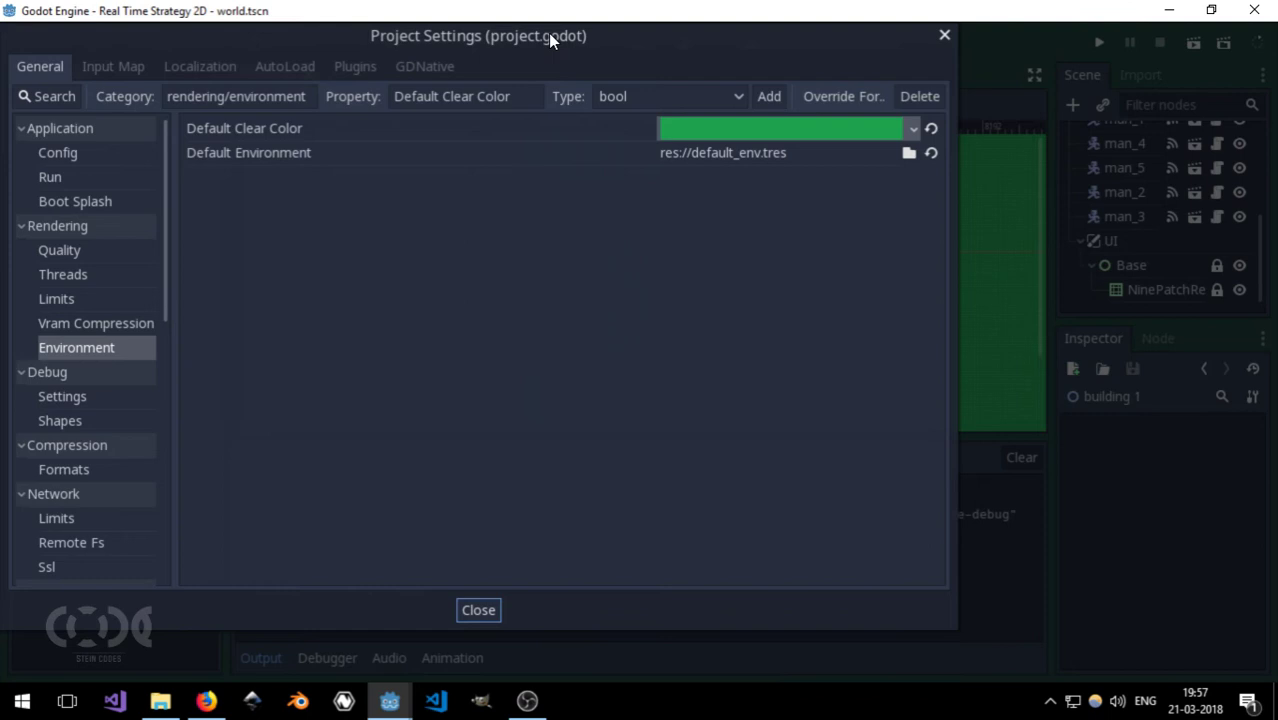
left_click_drag(551, 37, 875, 78)
scroll(416, 462, "down", 2)
scroll(416, 462, "down", 4)
scroll(405, 394, "down", 4)
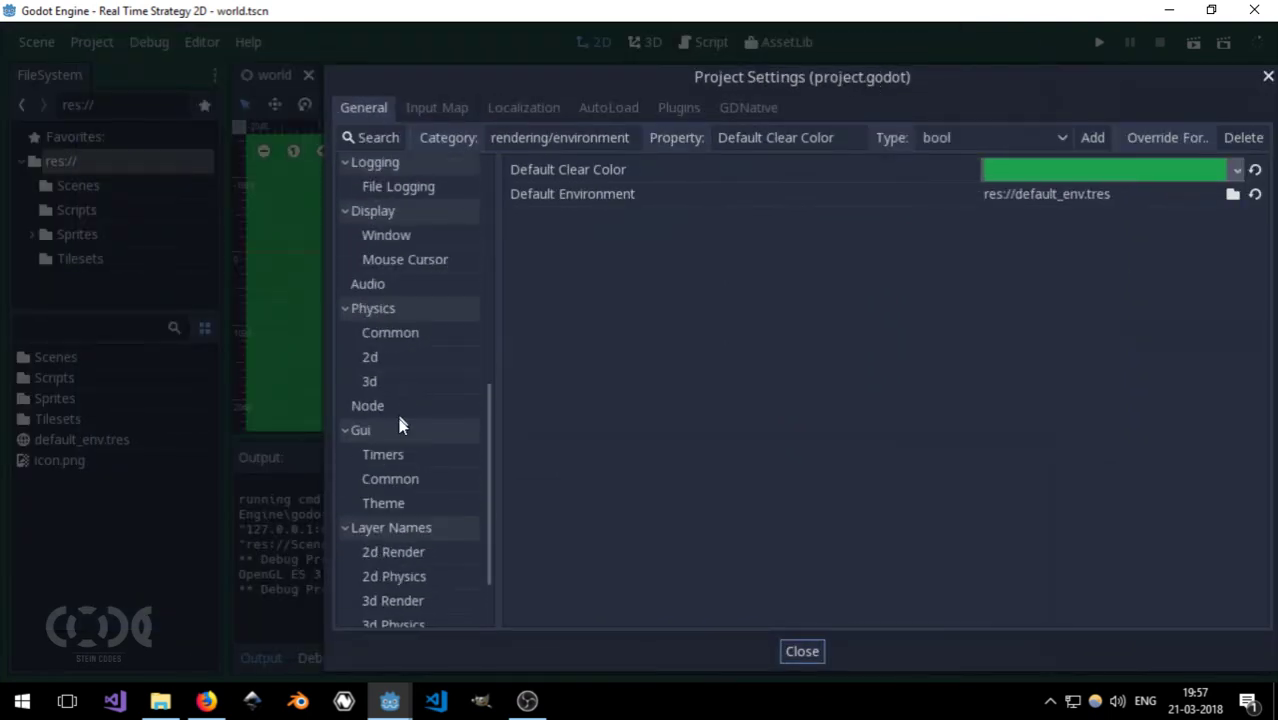
left_click(396, 407)
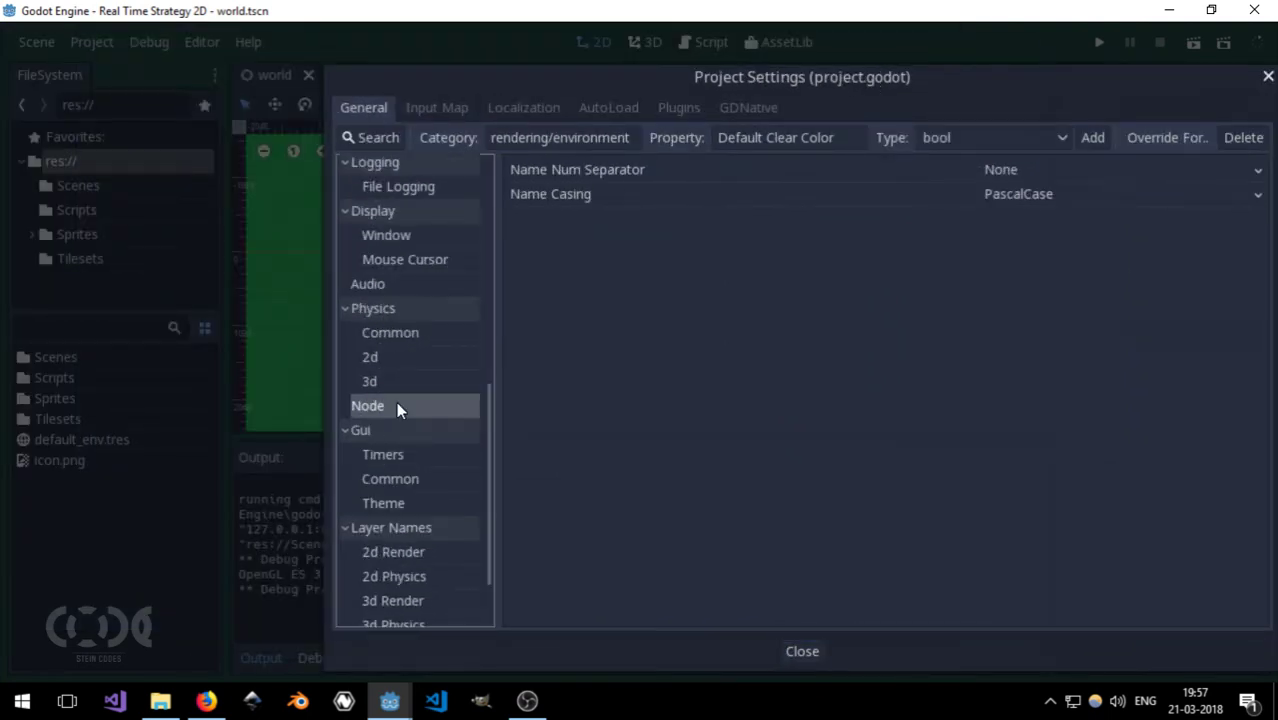
left_click_drag(766, 86, 632, 73)
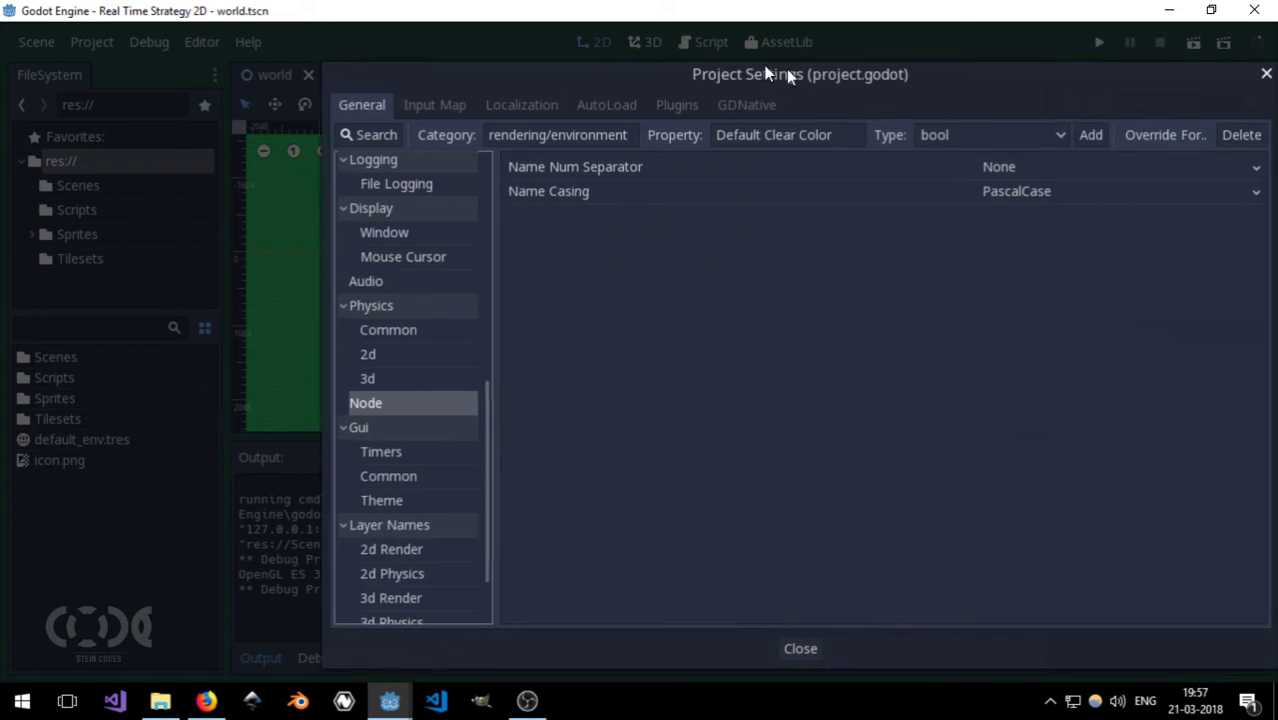
left_click(934, 180)
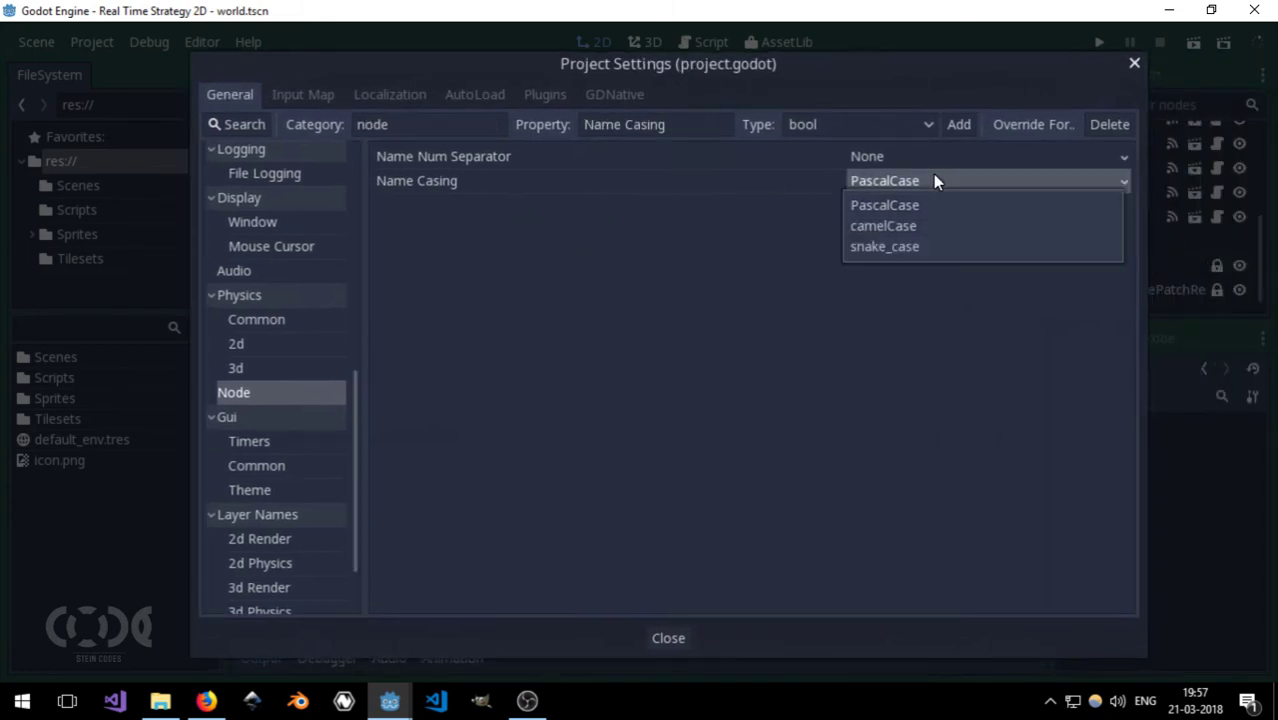
left_click(897, 250)
left_click(1134, 63)
scroll(1145, 234, "up", 5)
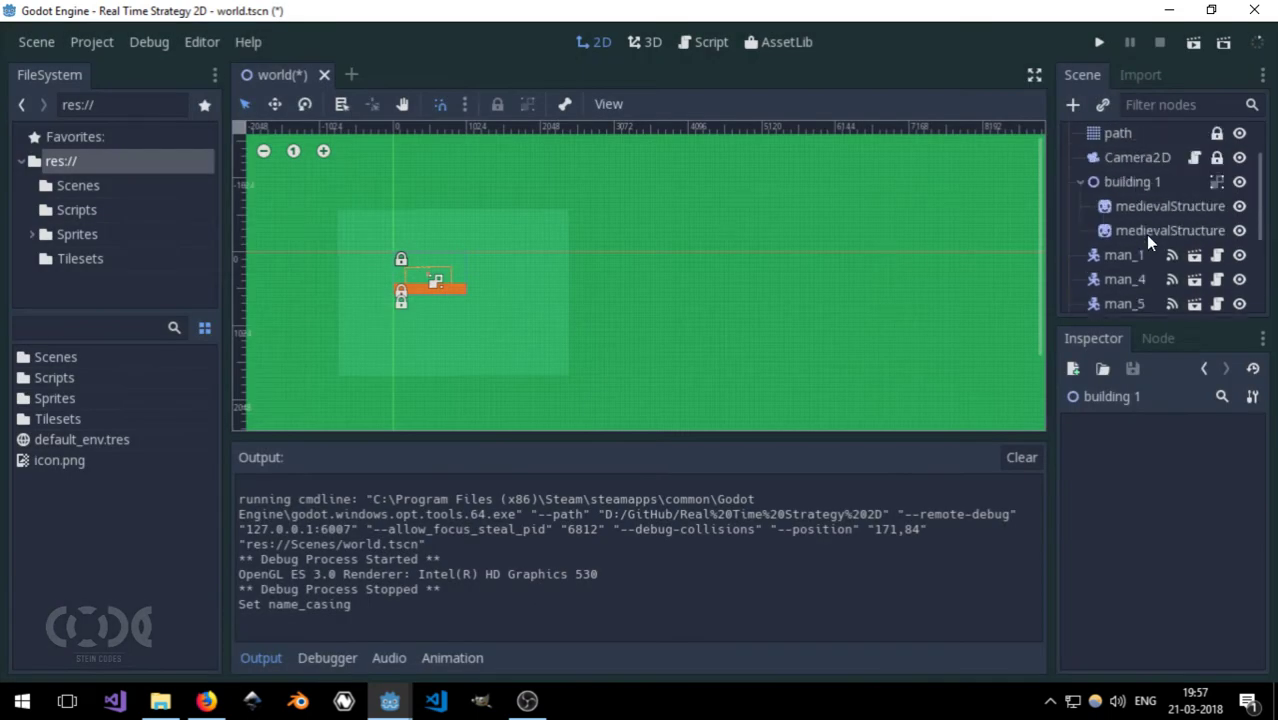
scroll(1145, 234, "up", 3)
left_click(1114, 137)
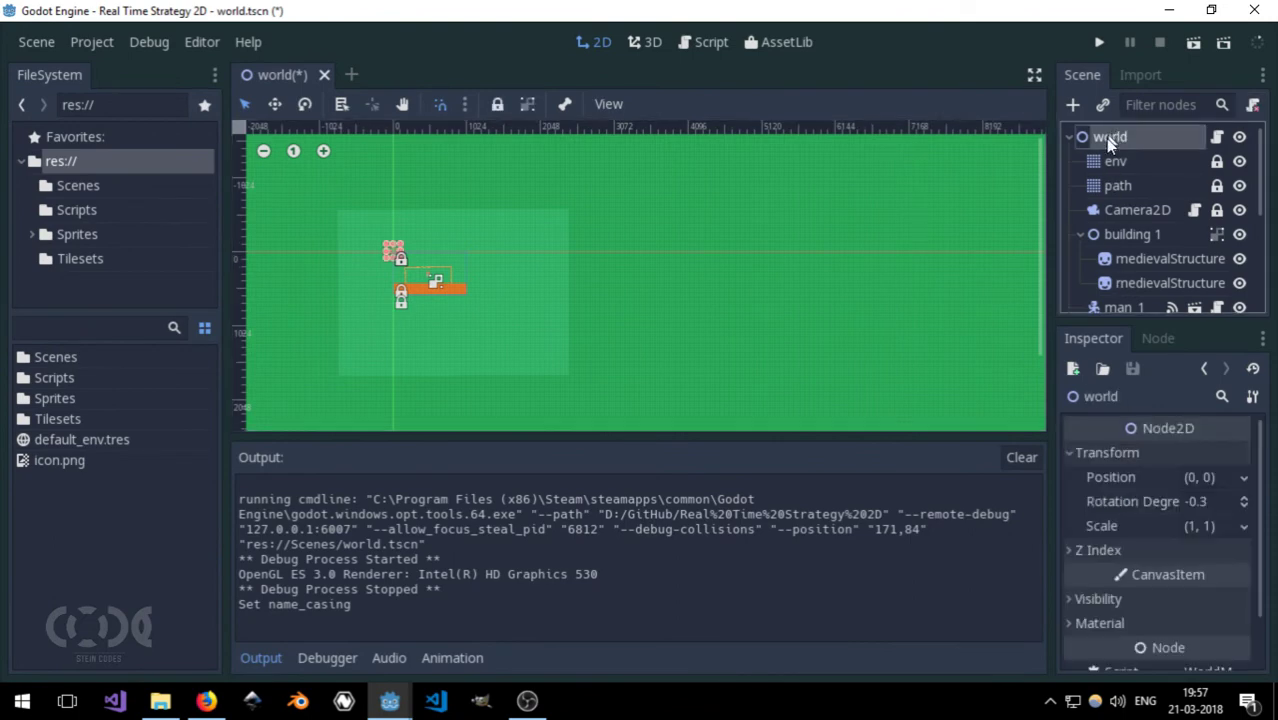
left_click(1070, 104)
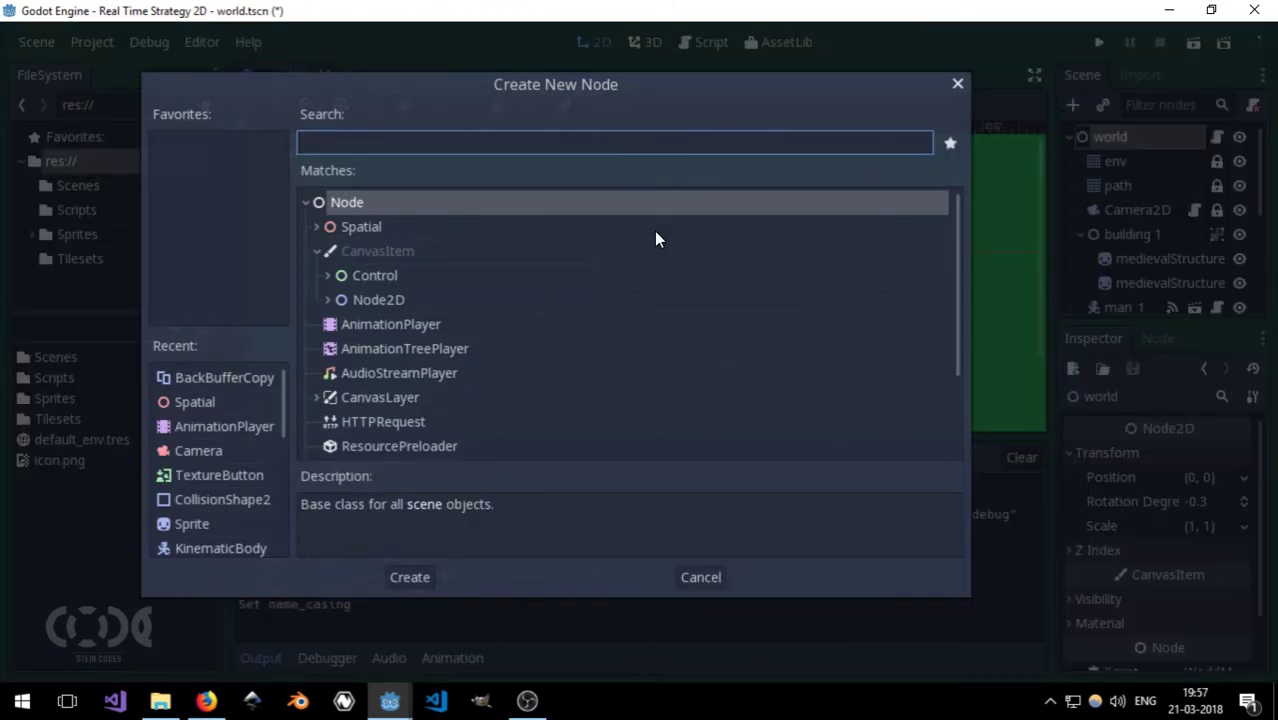
left_click(395, 356)
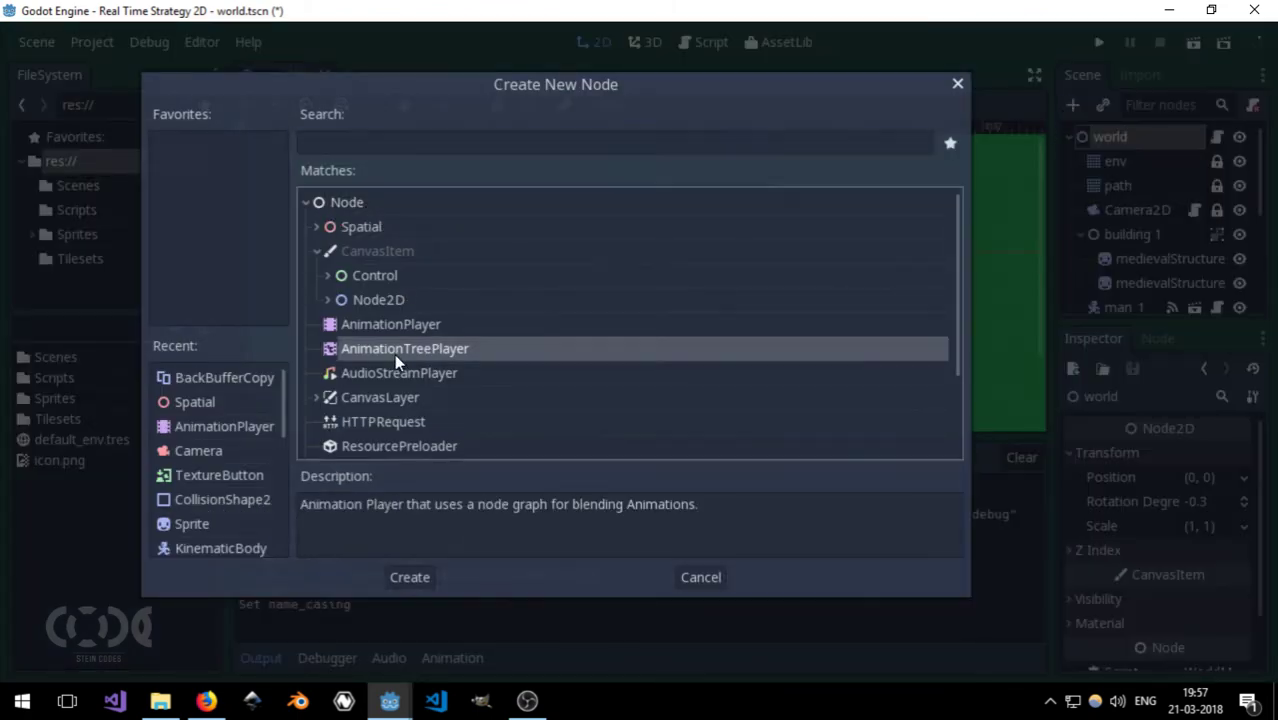
double_click(388, 325)
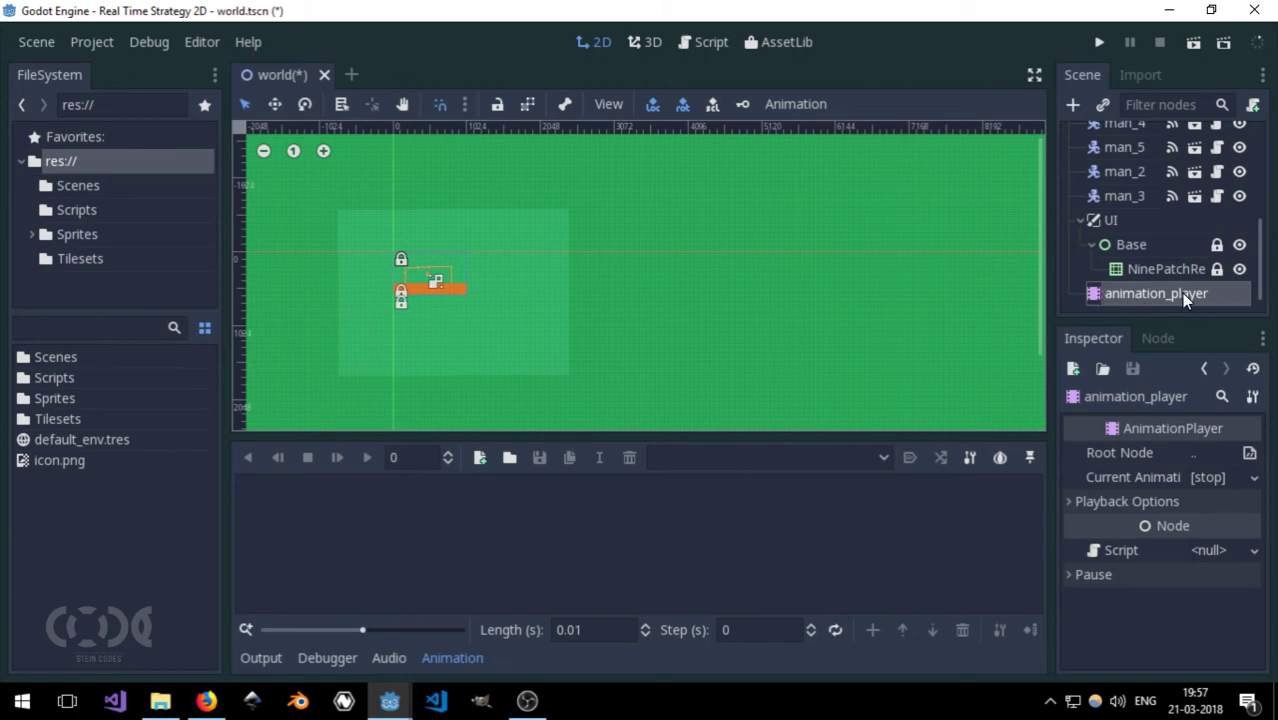
right_click(1116, 293)
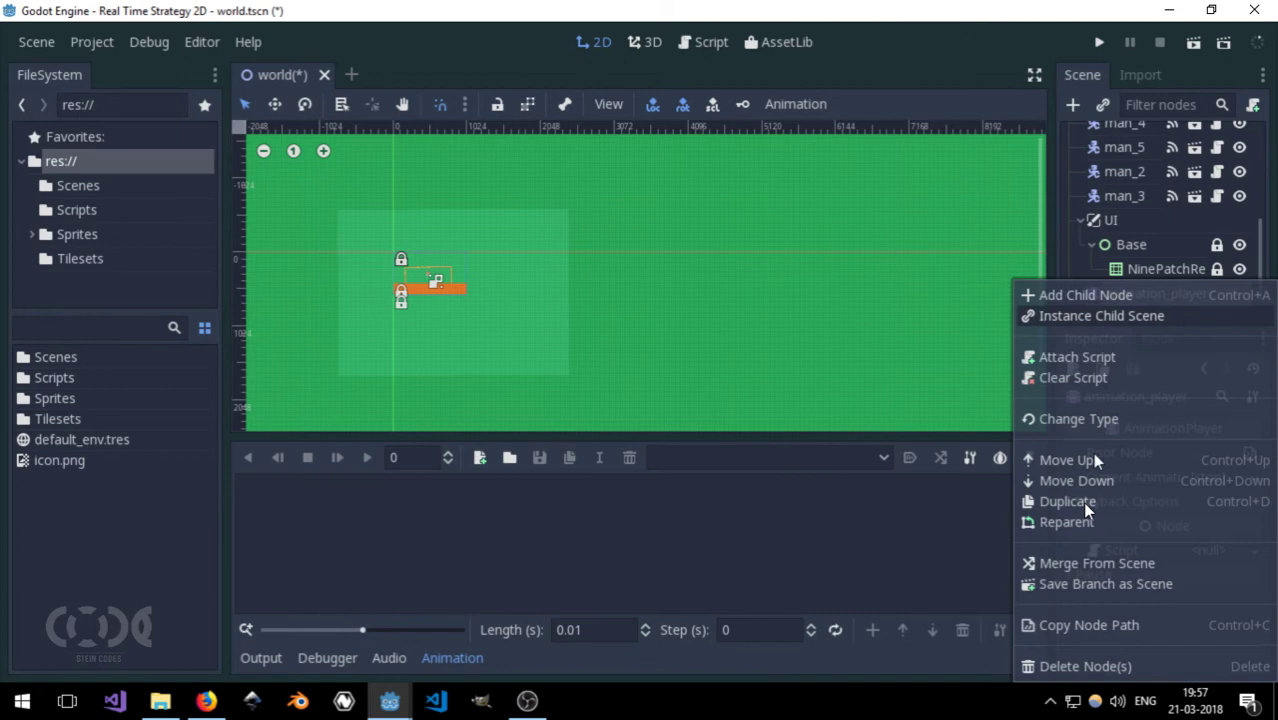
left_click(1077, 666)
left_click(636, 372)
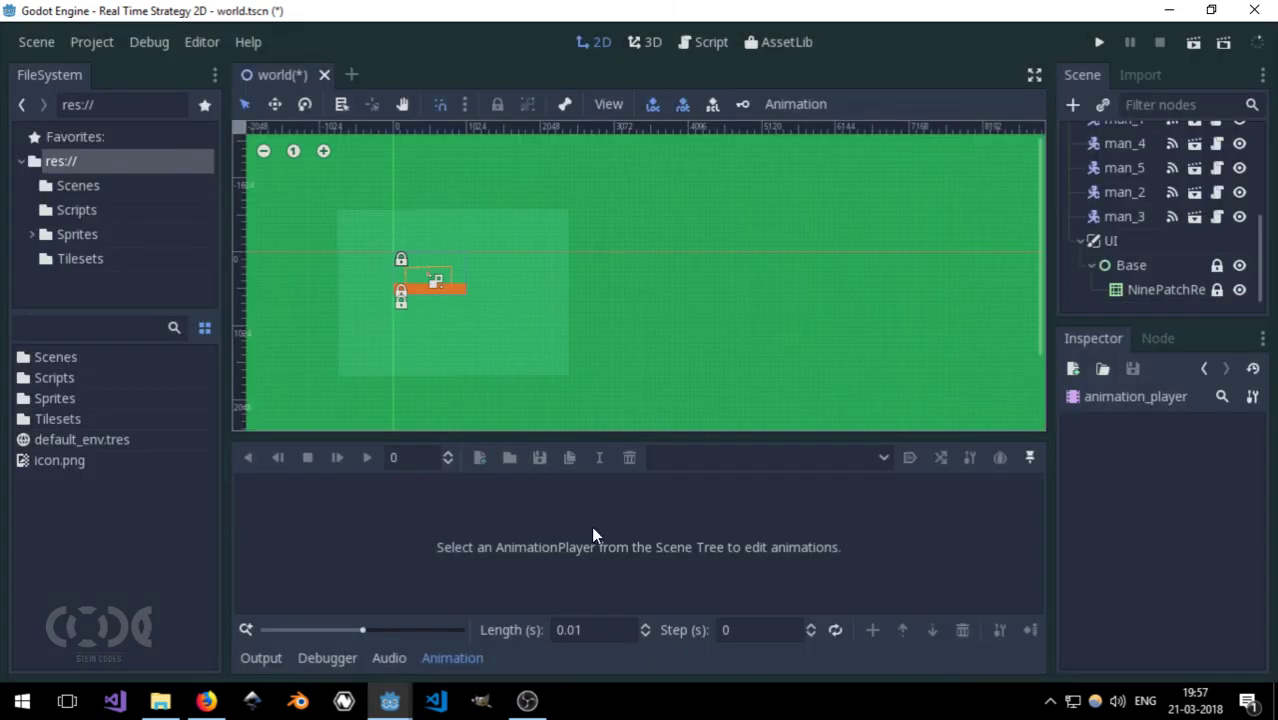
Step: Confirm deletion of the animation_player node
left_click(472, 664)
scroll(1150, 271, "up", 4)
scroll(1150, 271, "up", 2)
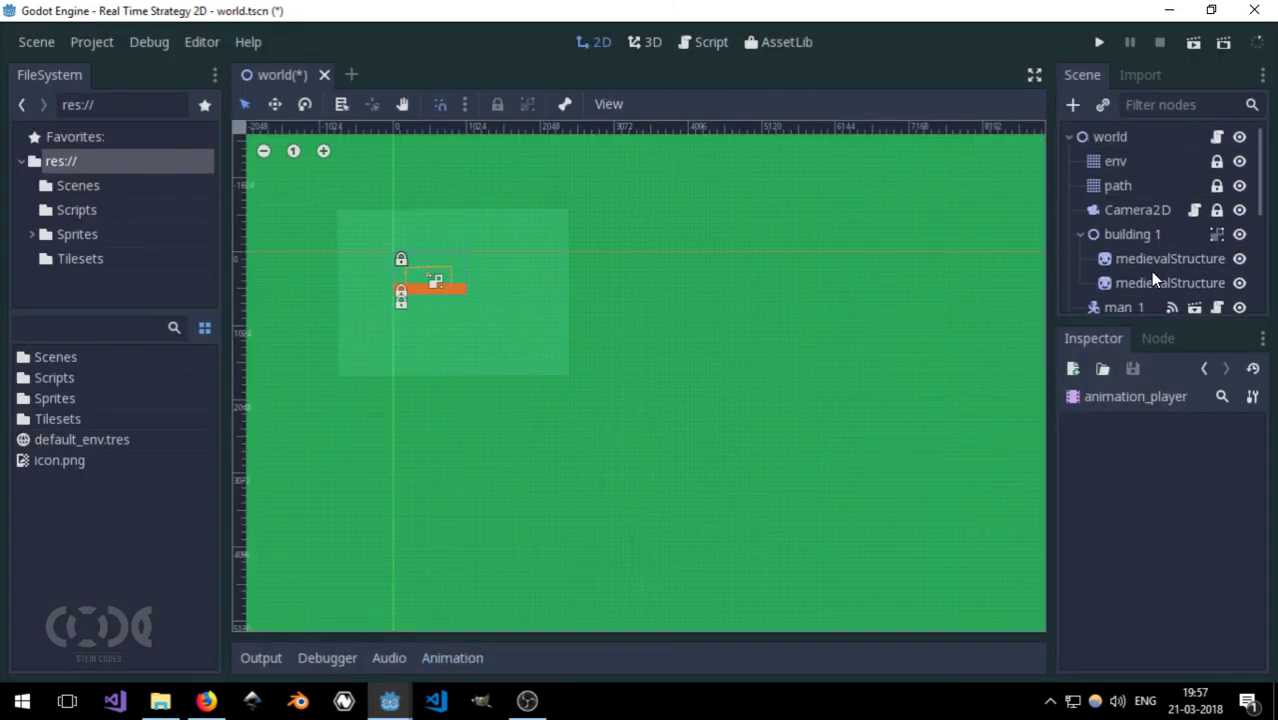
Step: Inspect the env tile map and world node, viewing the WorldManager script's extends line
left_click(1102, 163)
left_click(1181, 141)
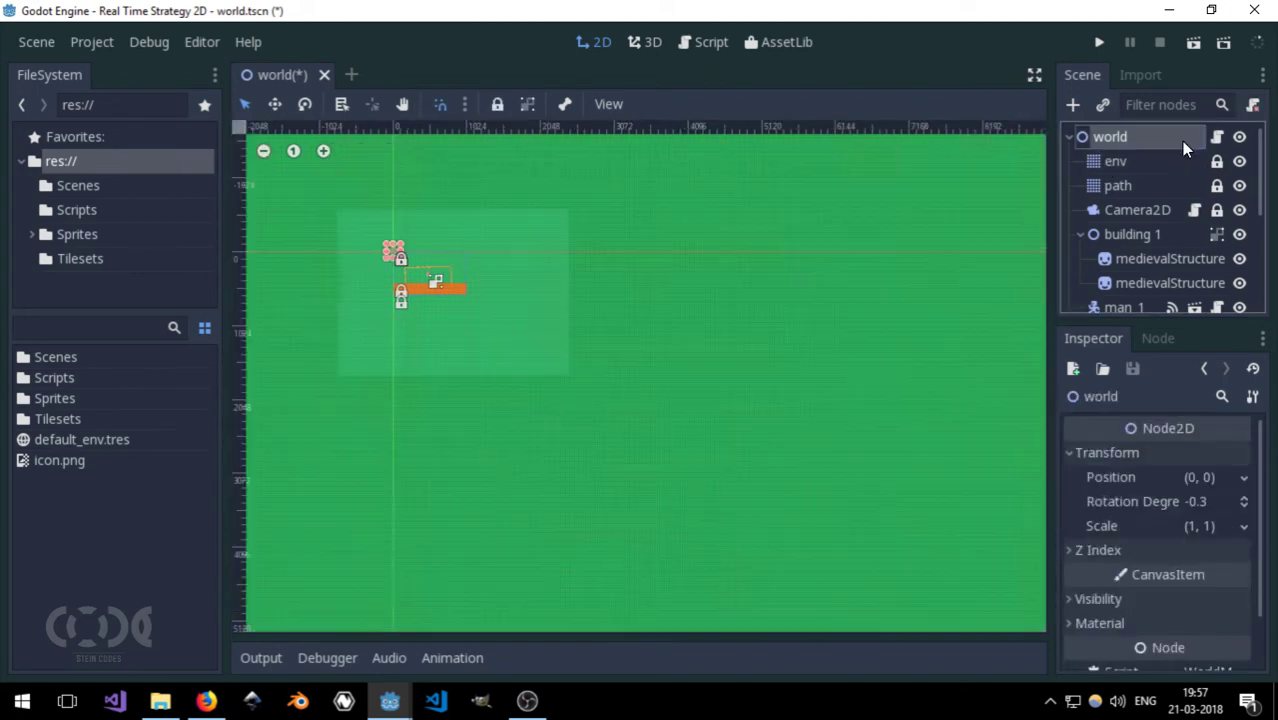
left_click(1216, 137)
left_click(493, 130)
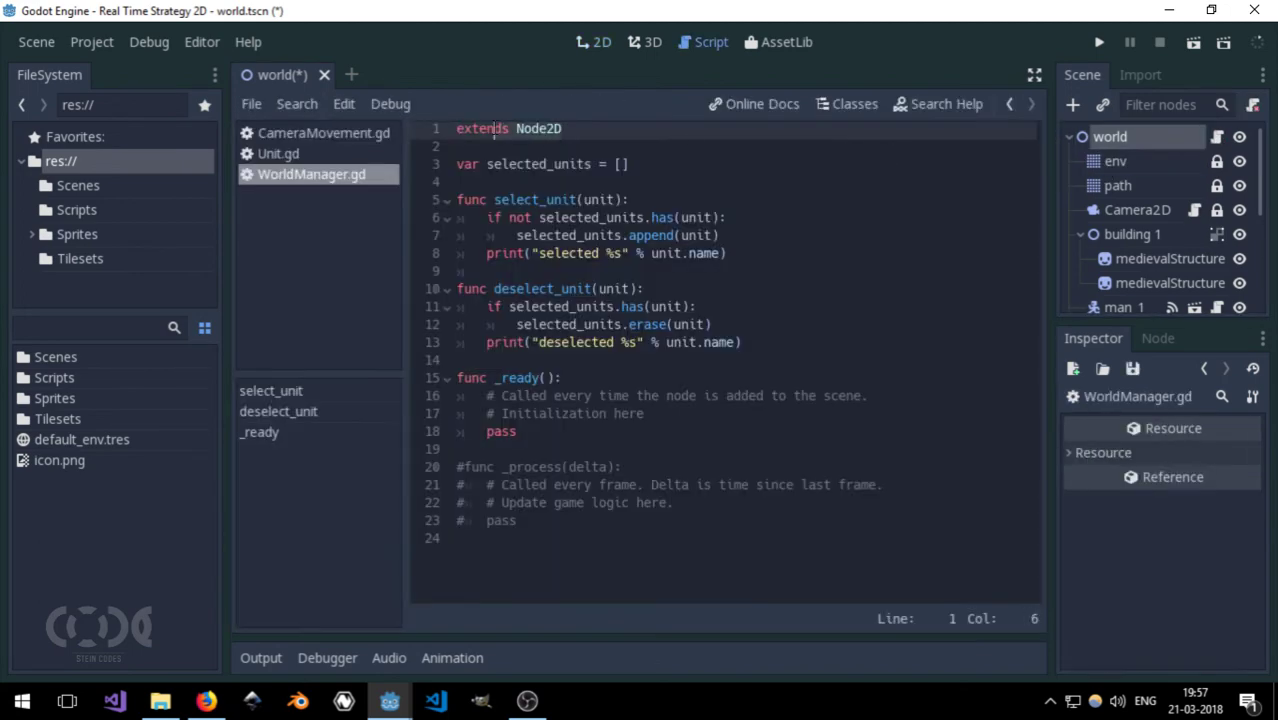
left_click(662, 127)
left_click(1085, 140)
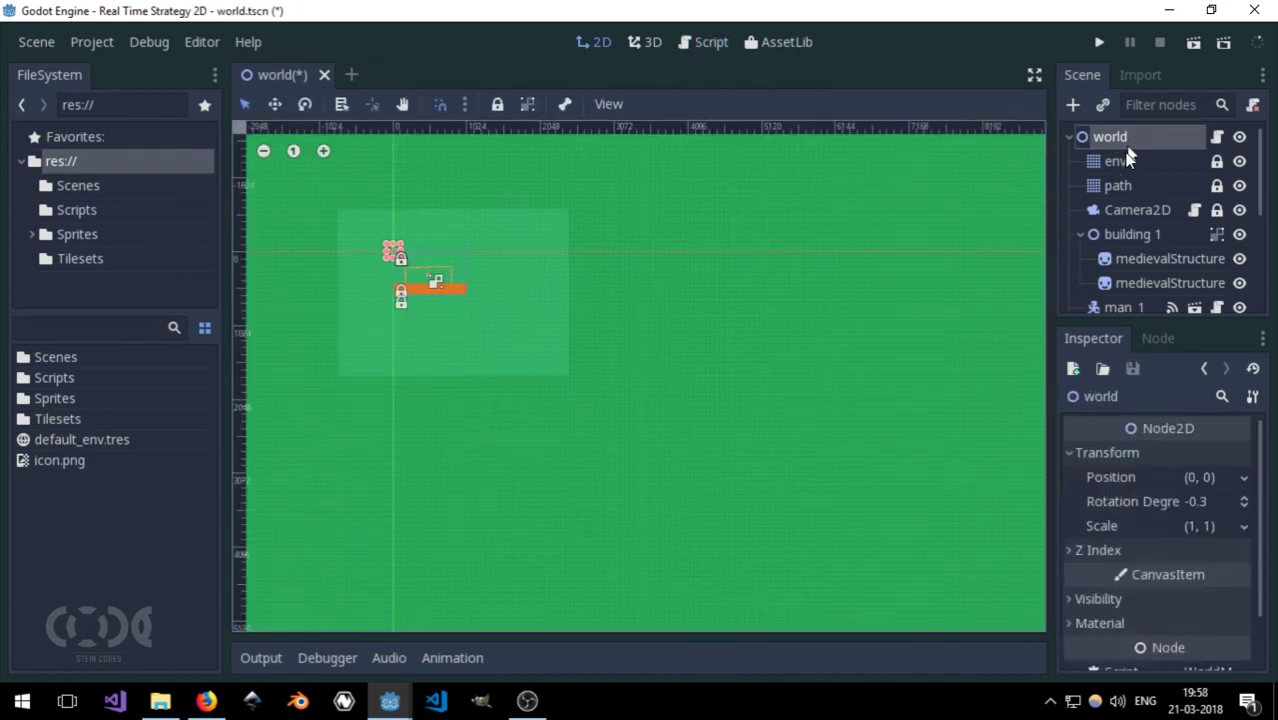
Step: Browse the scene tree nodes, opening and dismissing a man node's context menu
left_click(1128, 159)
scroll(1130, 214, "down", 2)
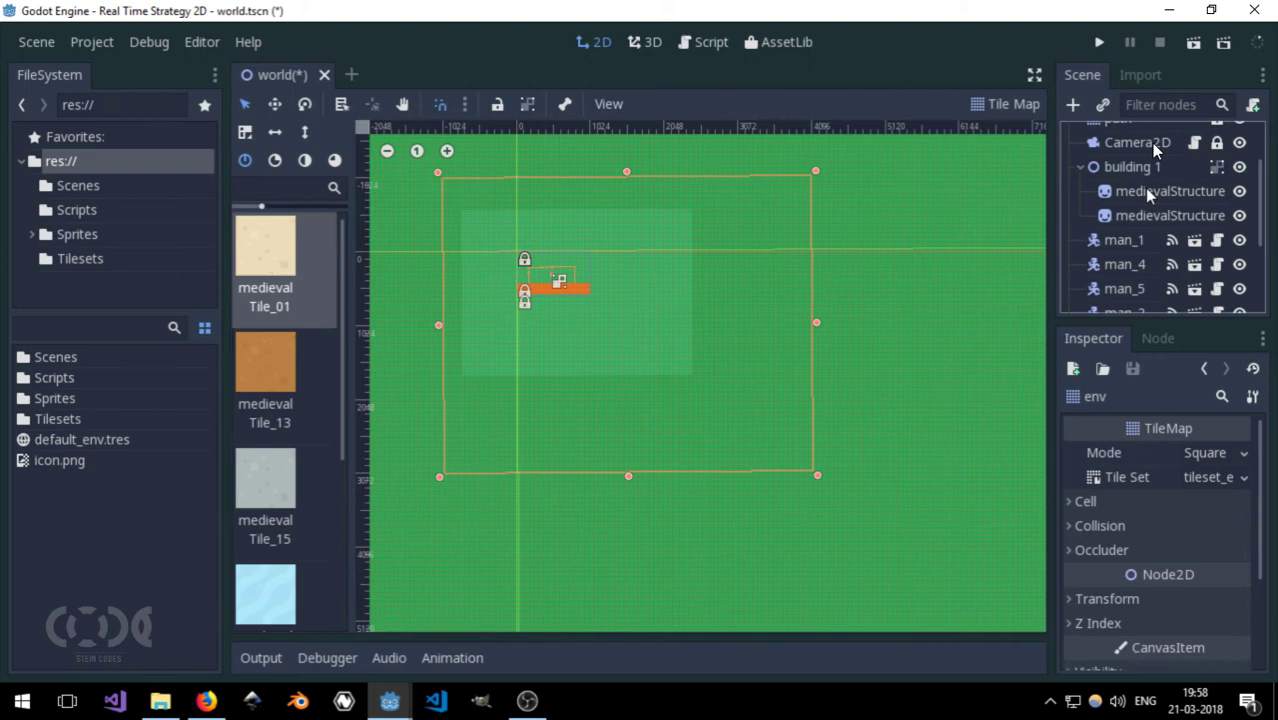
scroll(1135, 250, "down", 3)
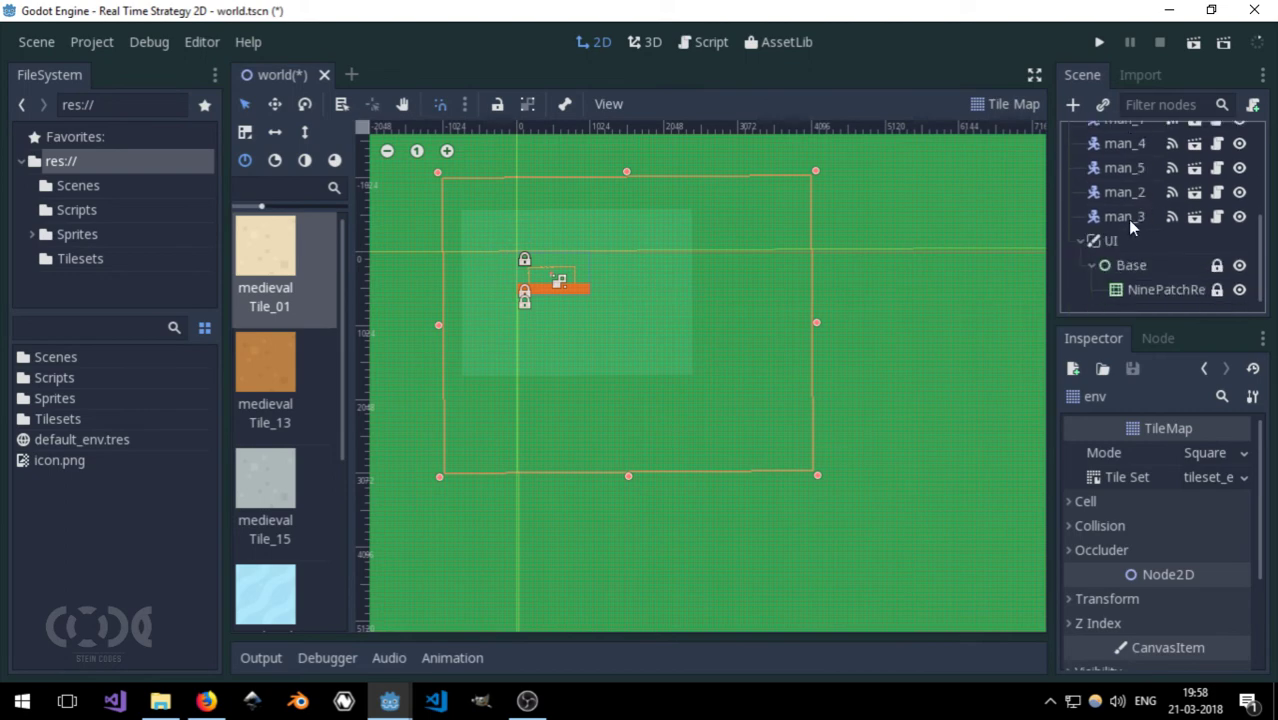
right_click(1120, 216)
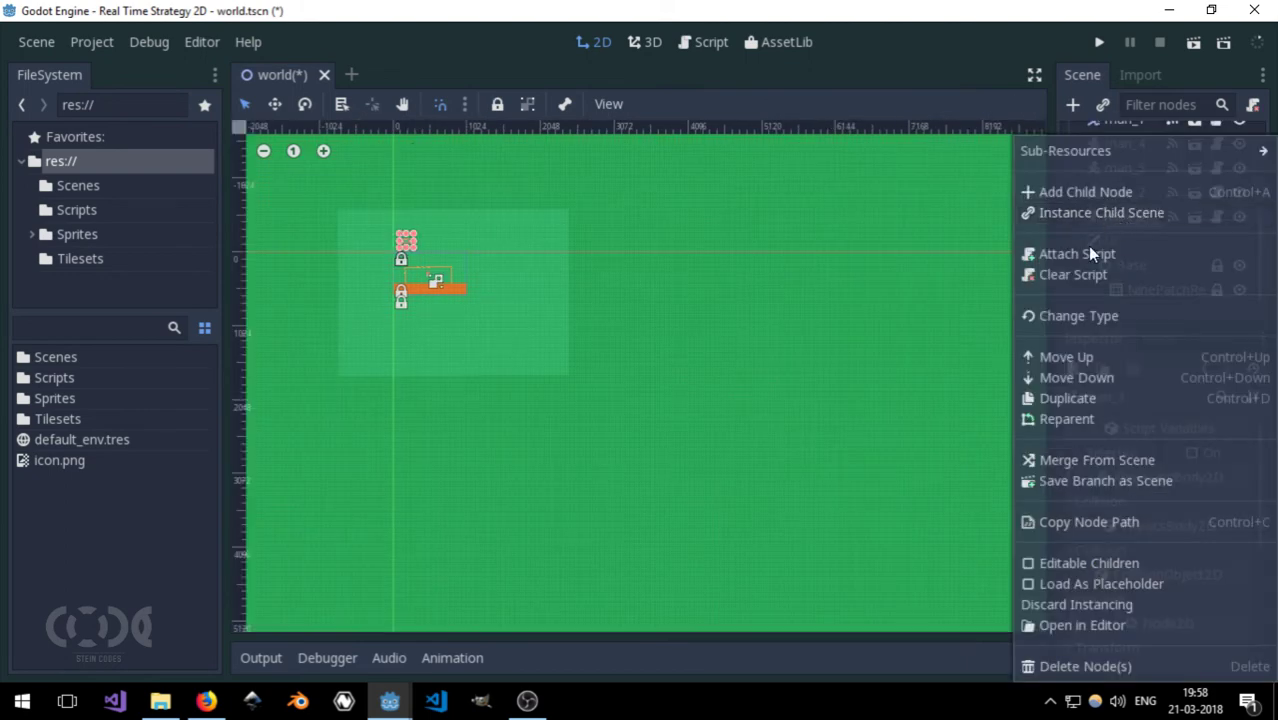
left_click(916, 99)
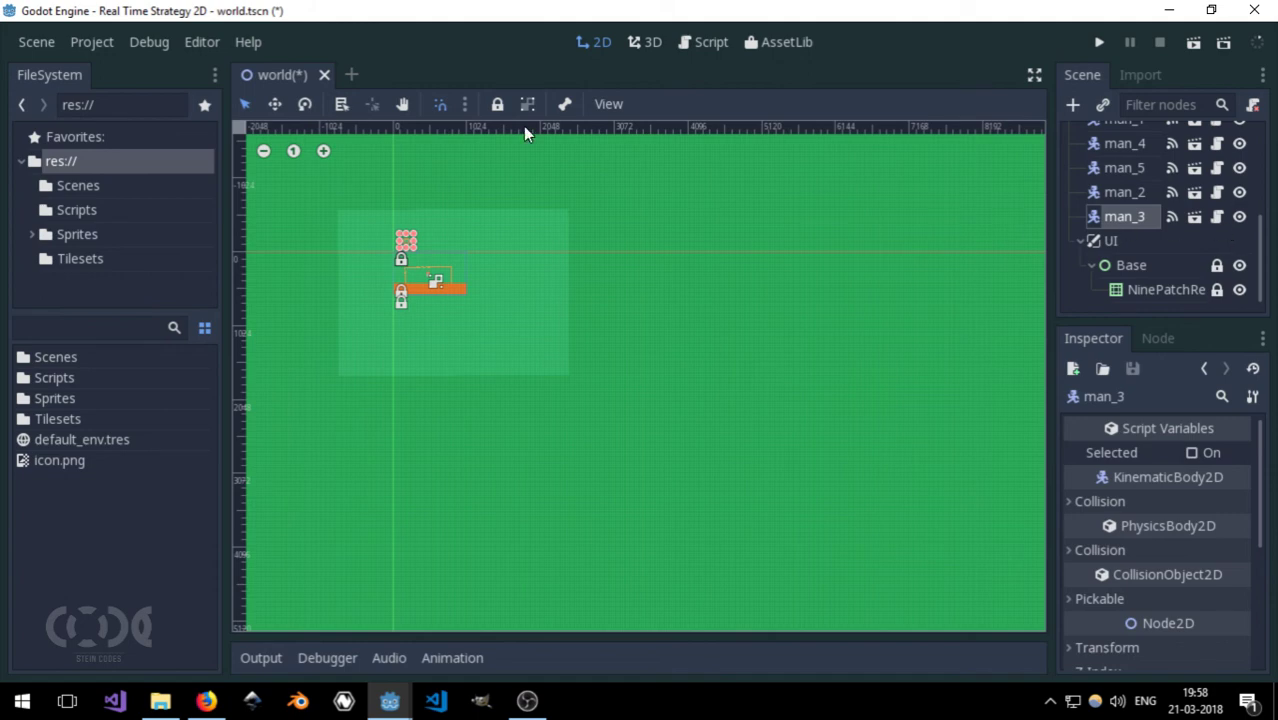
Step: Save the world scene and recheck snake_case naming in Project Settings
key("ctrl+s")
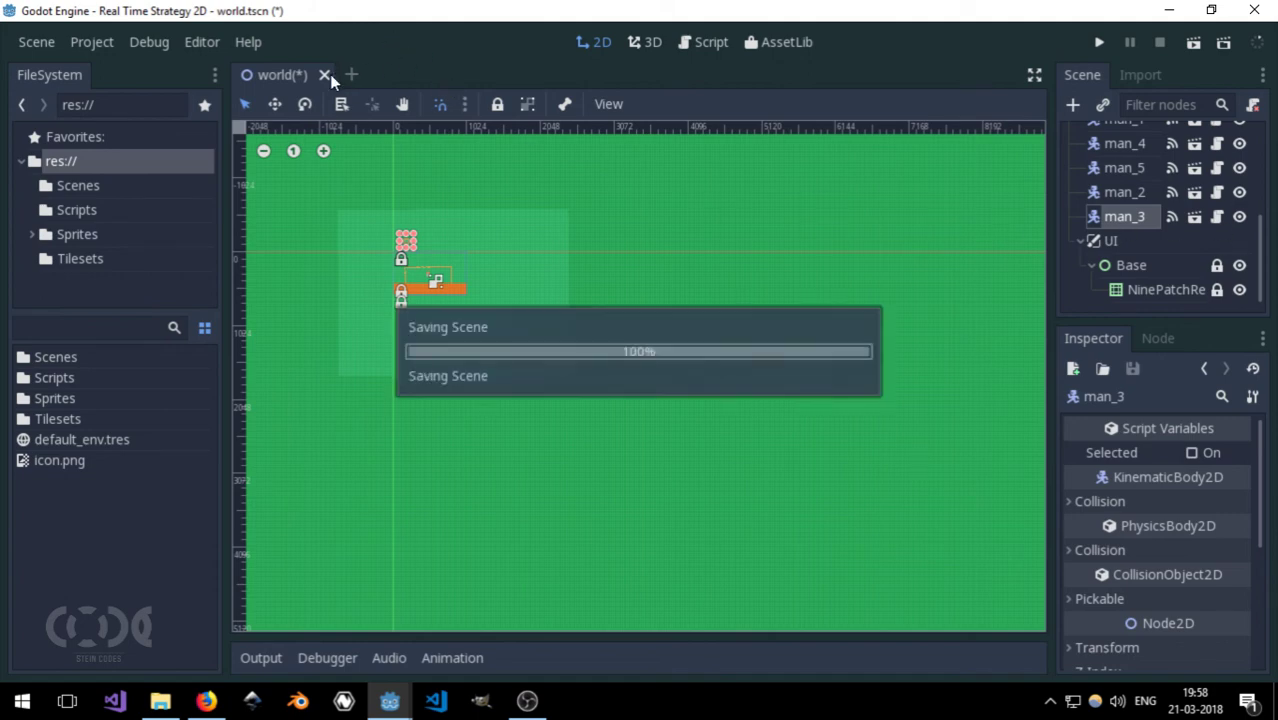
left_click(87, 41)
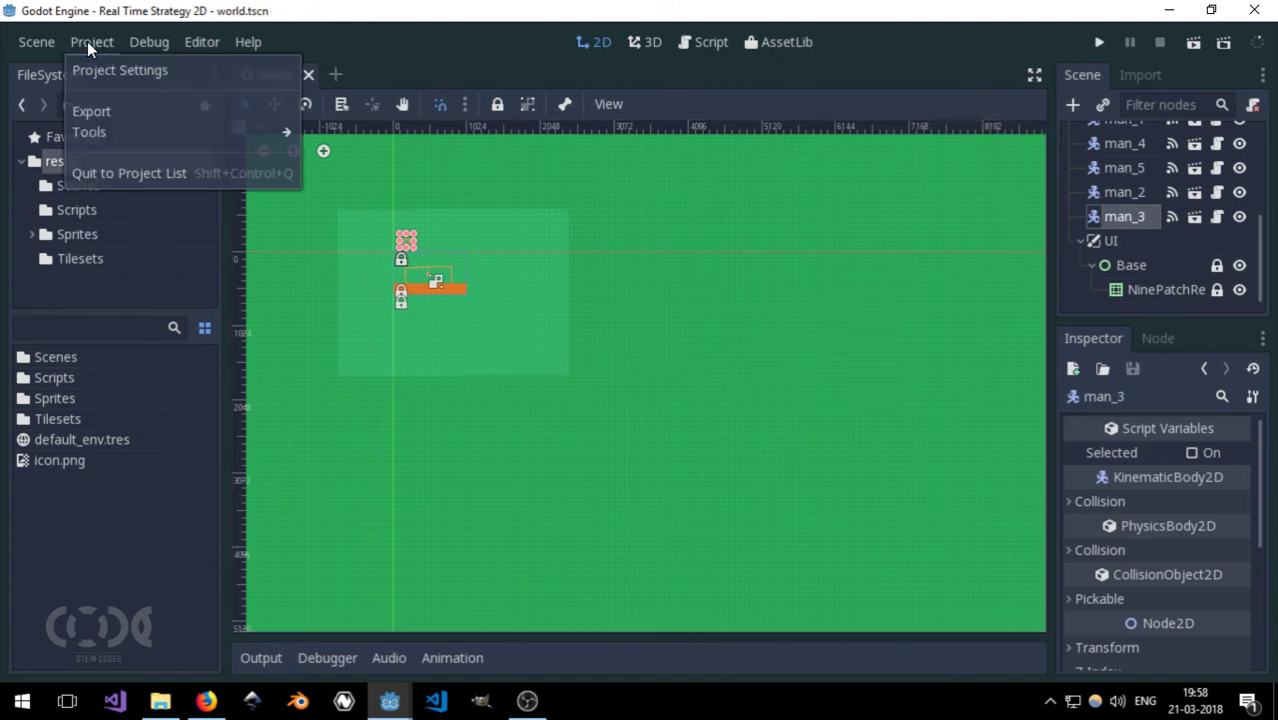
left_click(155, 70)
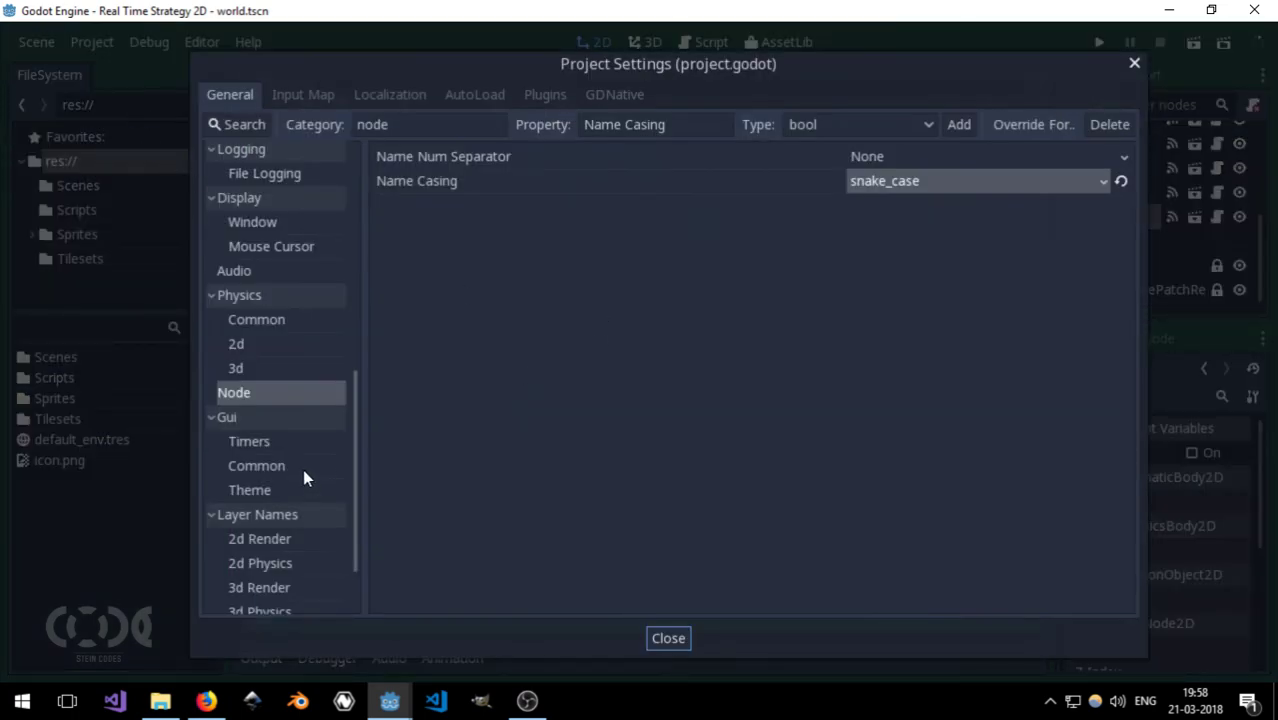
left_click(1134, 62)
Step: Expand man_3's material properties in the Inspector
scroll(1090, 460, "down", 3)
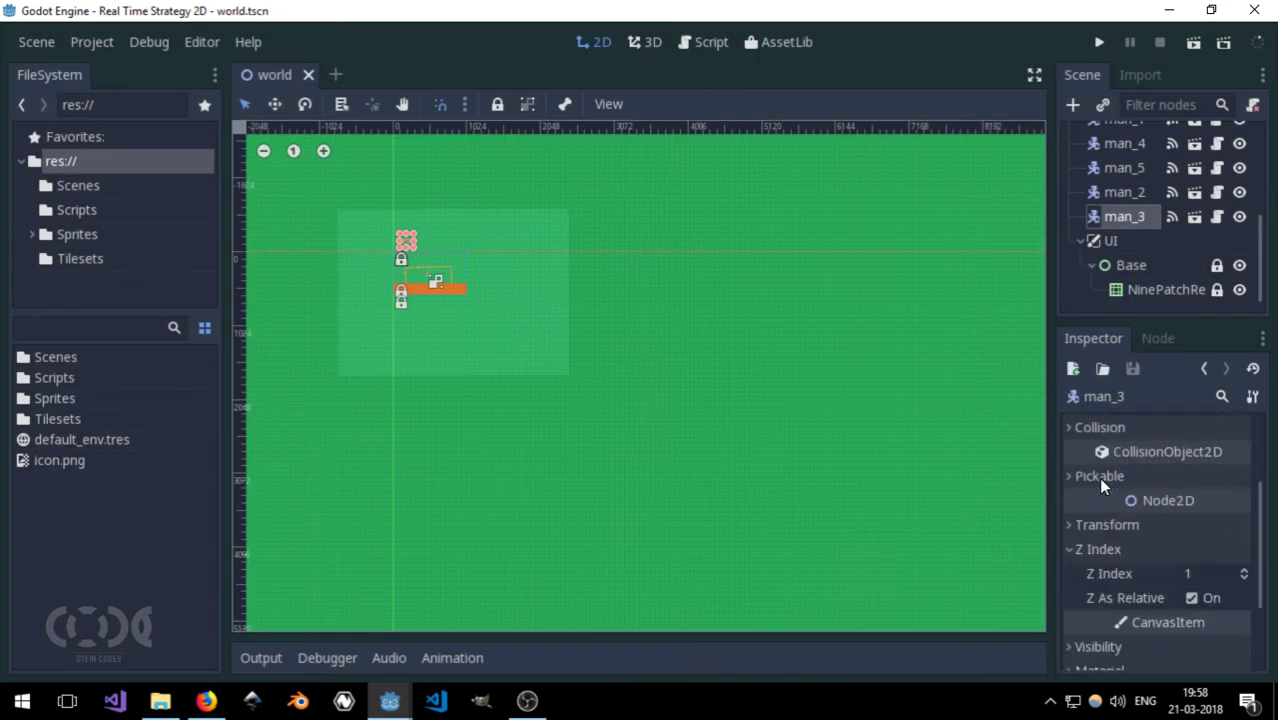
scroll(1110, 505, "down", 2)
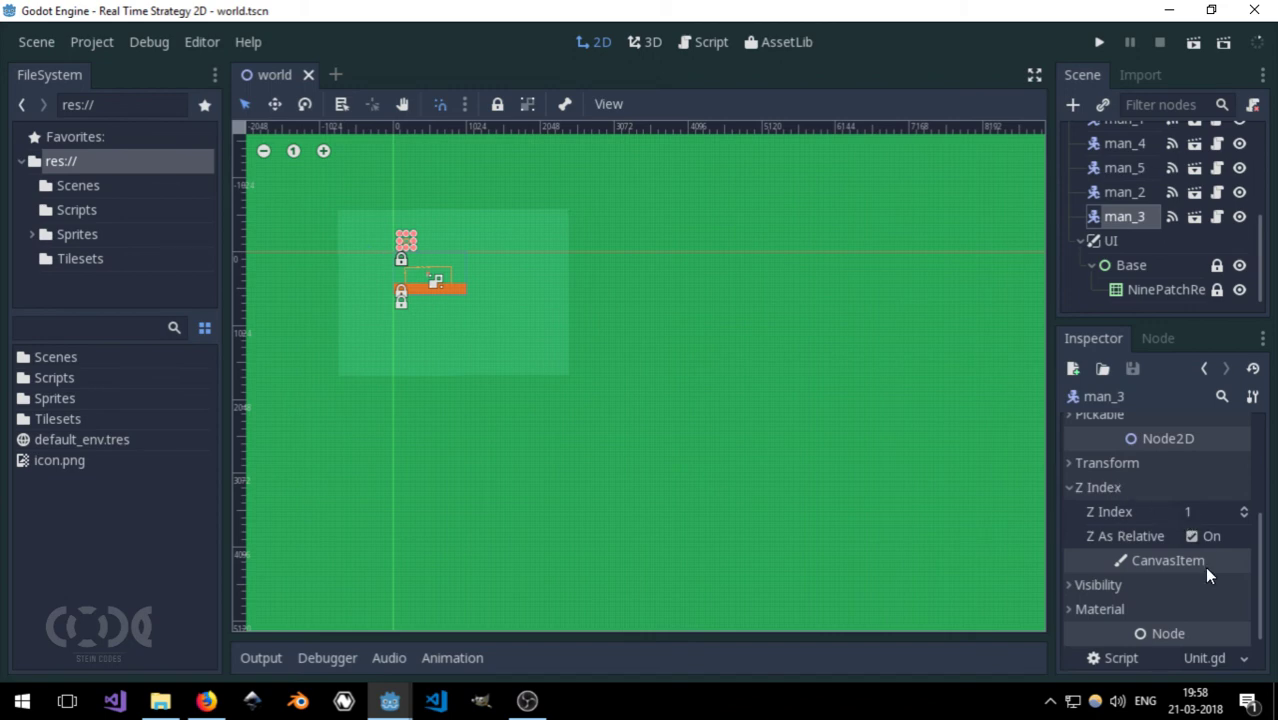
scroll(1204, 566, "down", 1)
left_click(1115, 571)
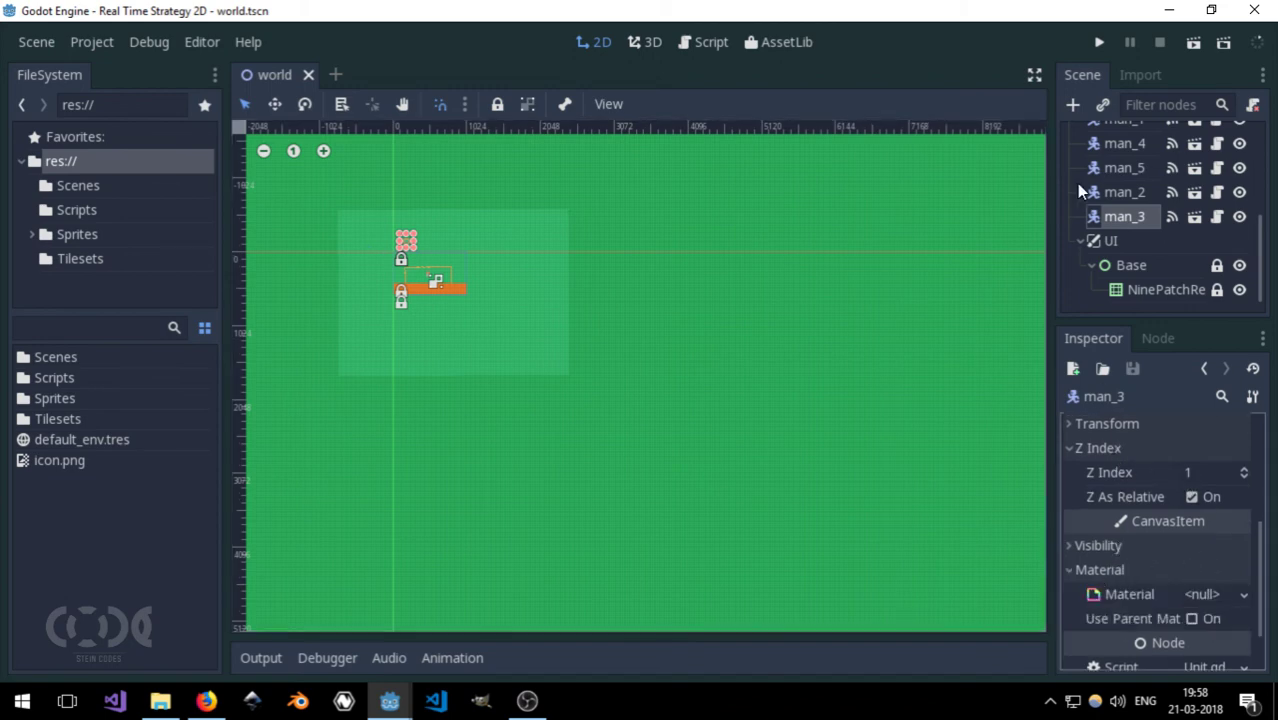
scroll(1110, 227, "up", 3)
scroll(1111, 228, "up", 1)
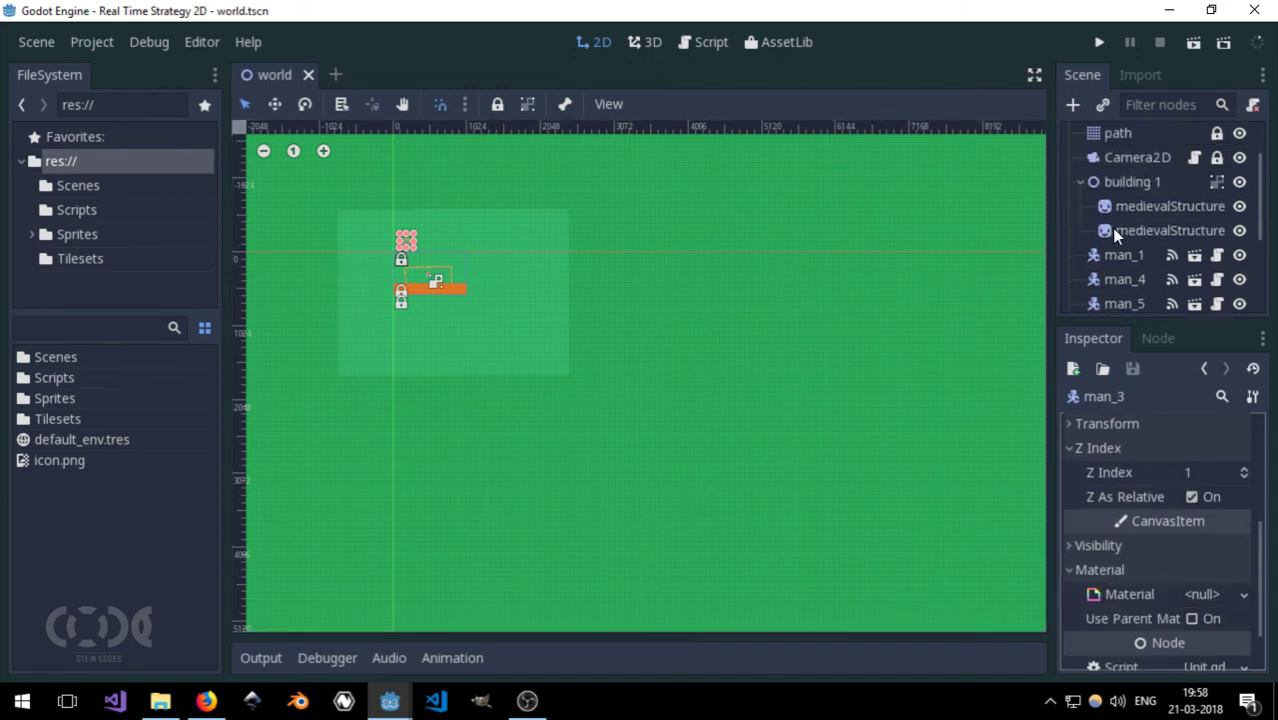
Step: Give Building 1's first medievalStructure sprite a new CanvasItemMaterial with Add blend mode
left_click(1121, 190)
left_click(1141, 210)
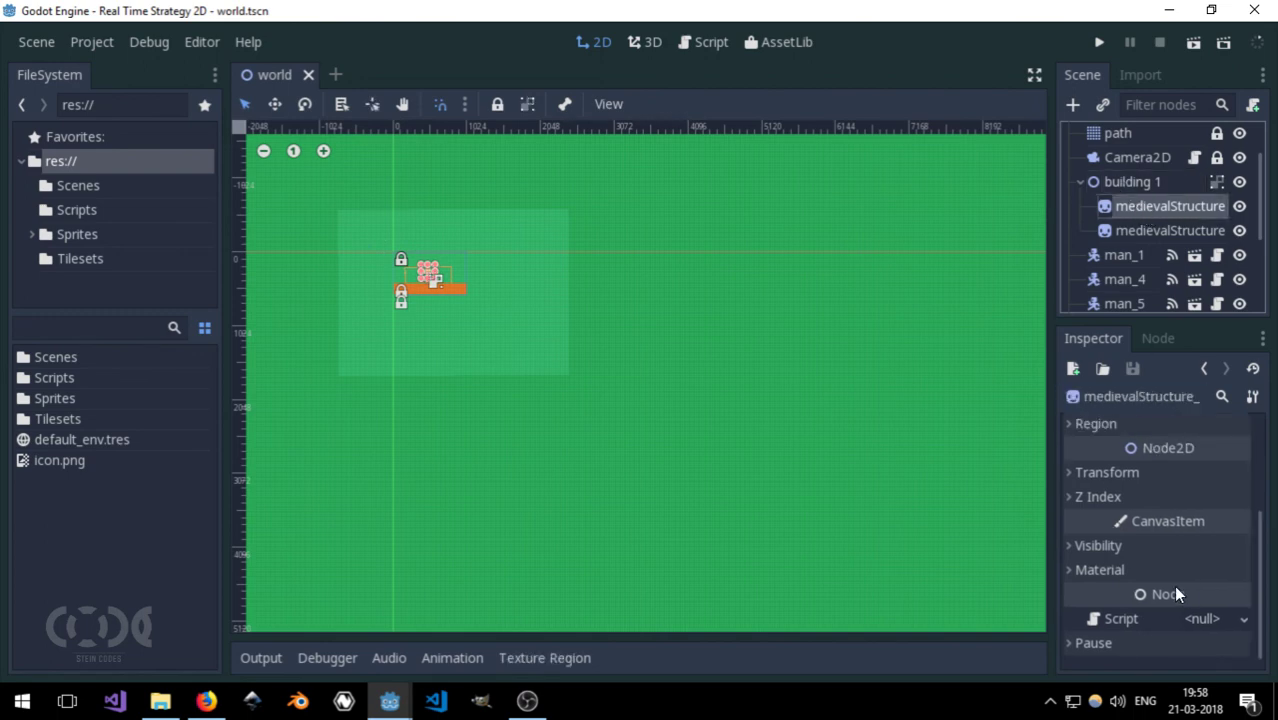
left_click(1131, 567)
left_click(1211, 595)
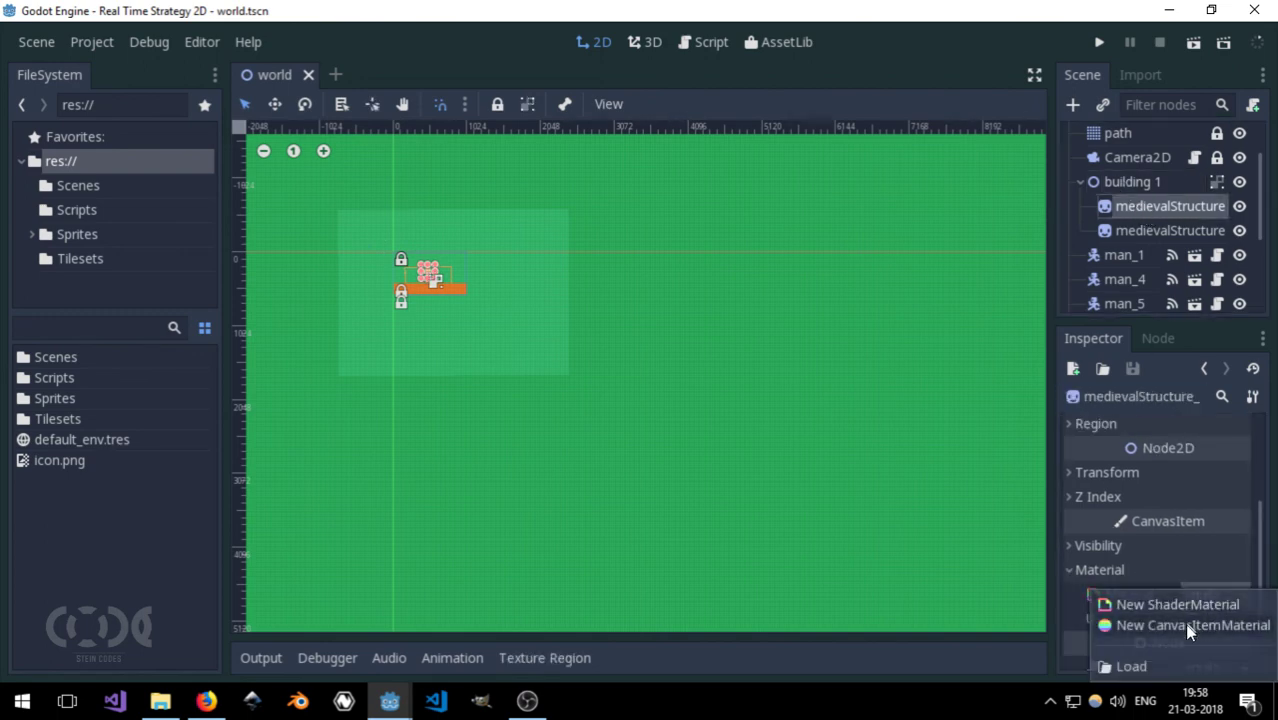
left_click(1188, 625)
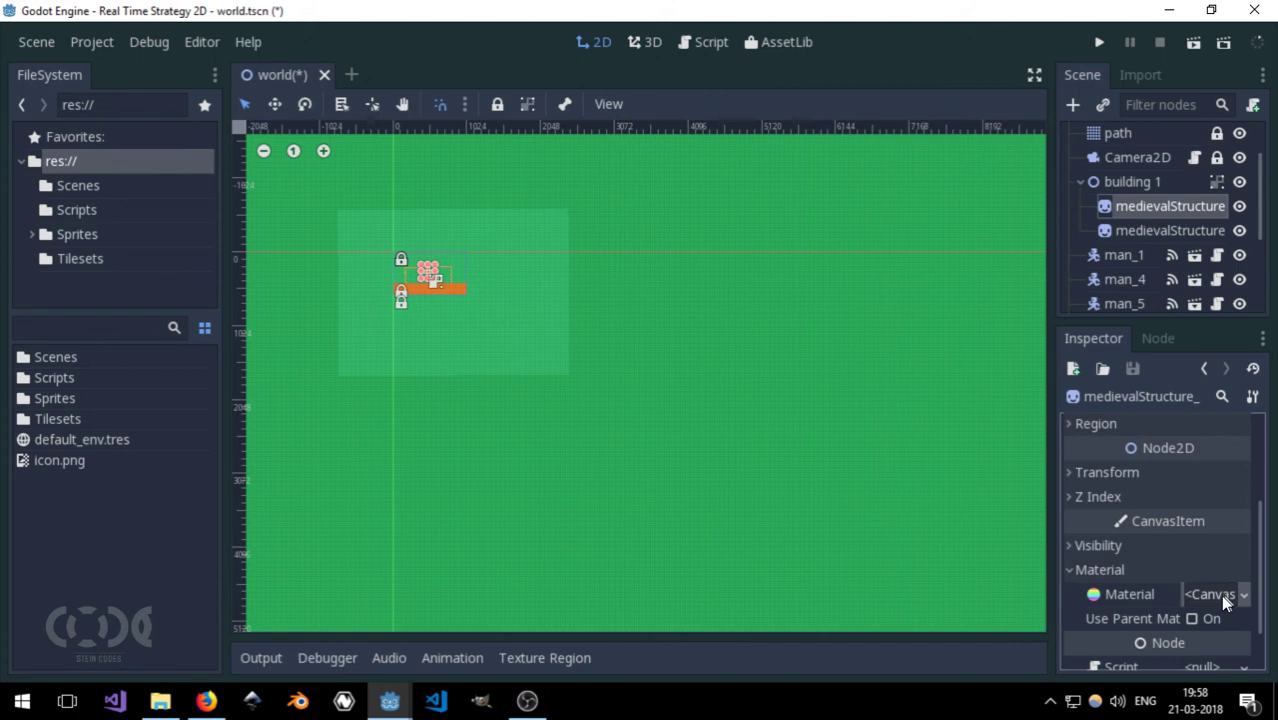
left_click(1220, 594)
left_click(1215, 448)
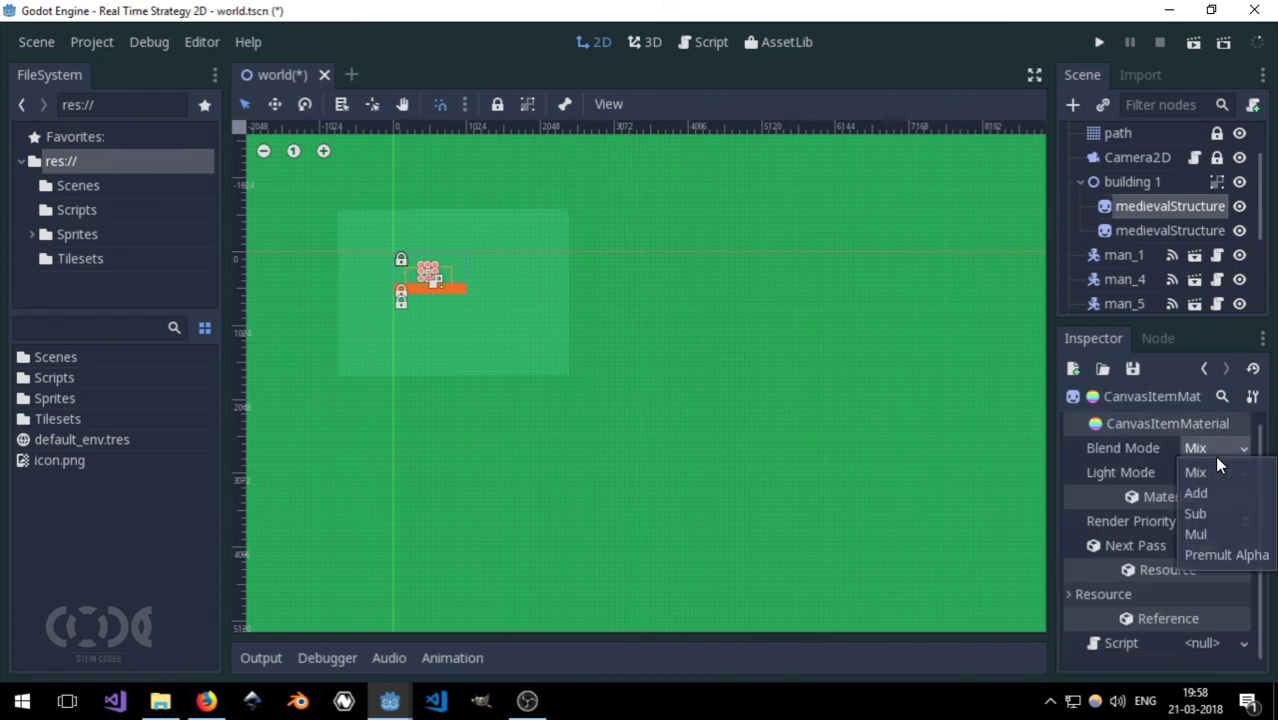
left_click(1214, 486)
Step: Return to the sprite's properties and copy its CanvasItemMaterial from the Material dropdown
scroll(349, 248, "up", 3)
scroll(348, 330, "up", 2)
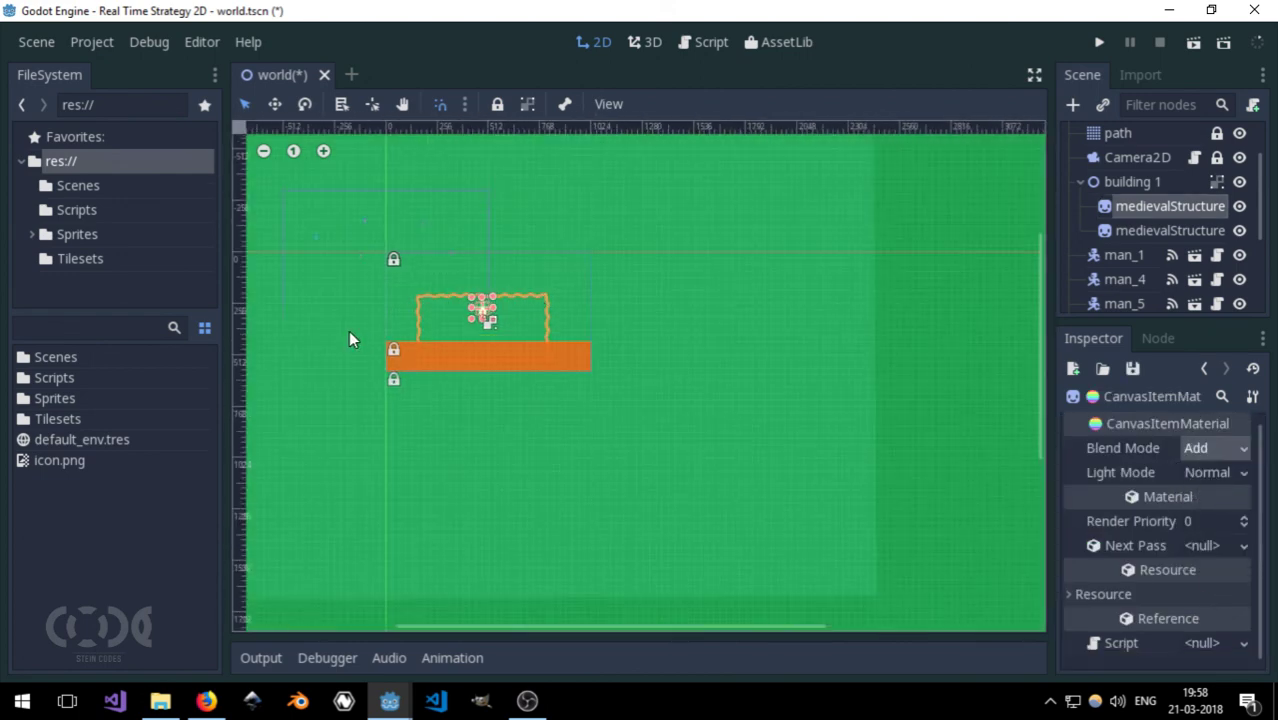
scroll(640, 313, "up", 3)
scroll(595, 280, "up", 2)
scroll(609, 288, "up", 2)
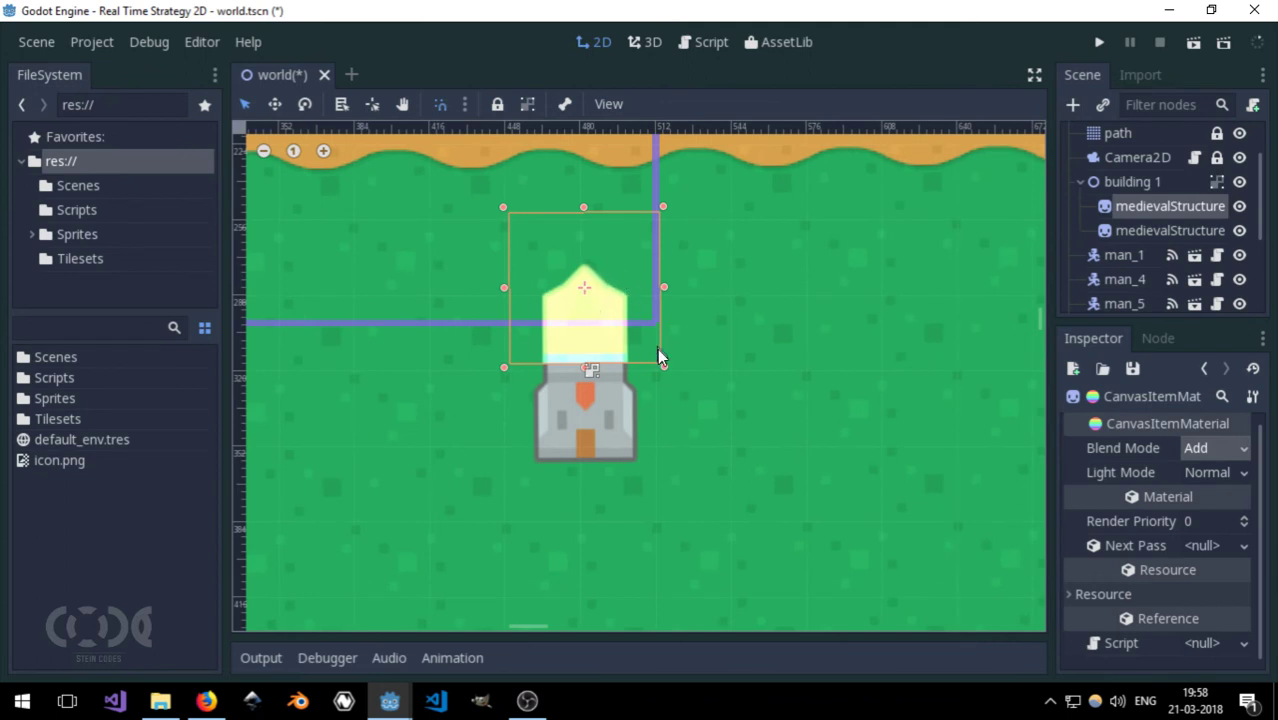
scroll(1188, 445, "up", 1)
left_click(1204, 369)
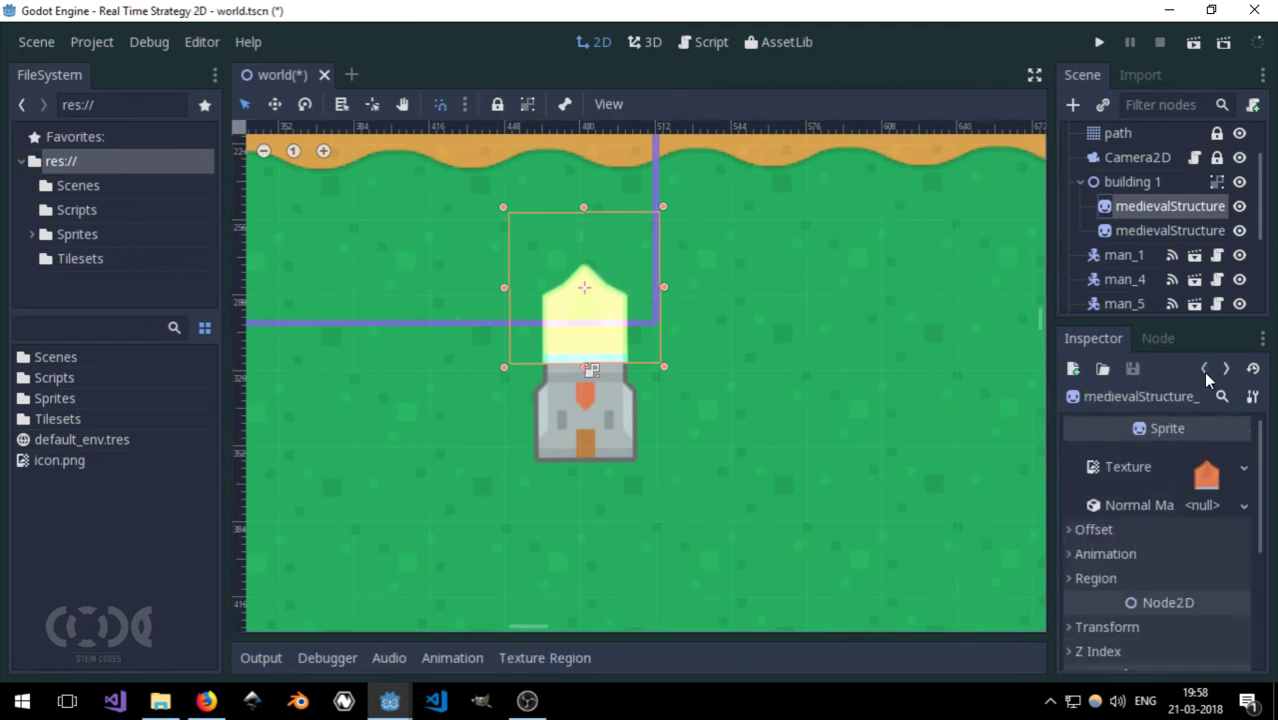
scroll(1230, 556, "down", 3)
scroll(1230, 556, "down", 1)
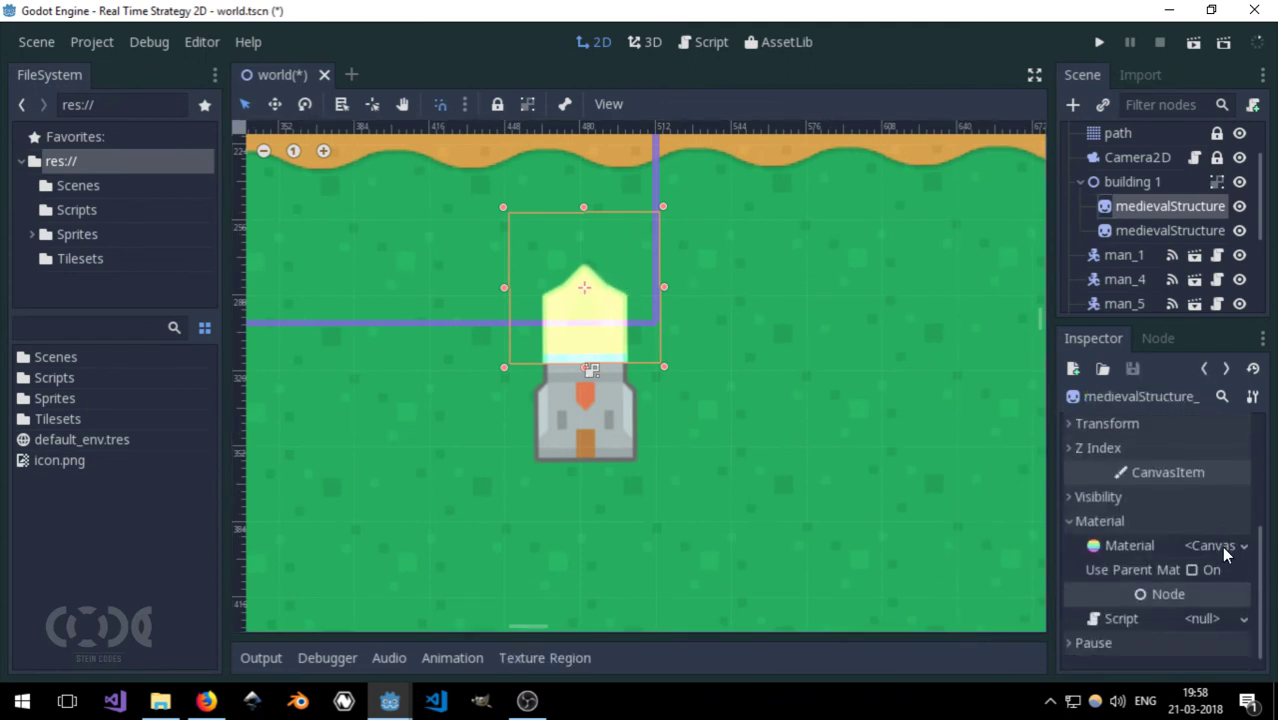
left_click(1245, 546)
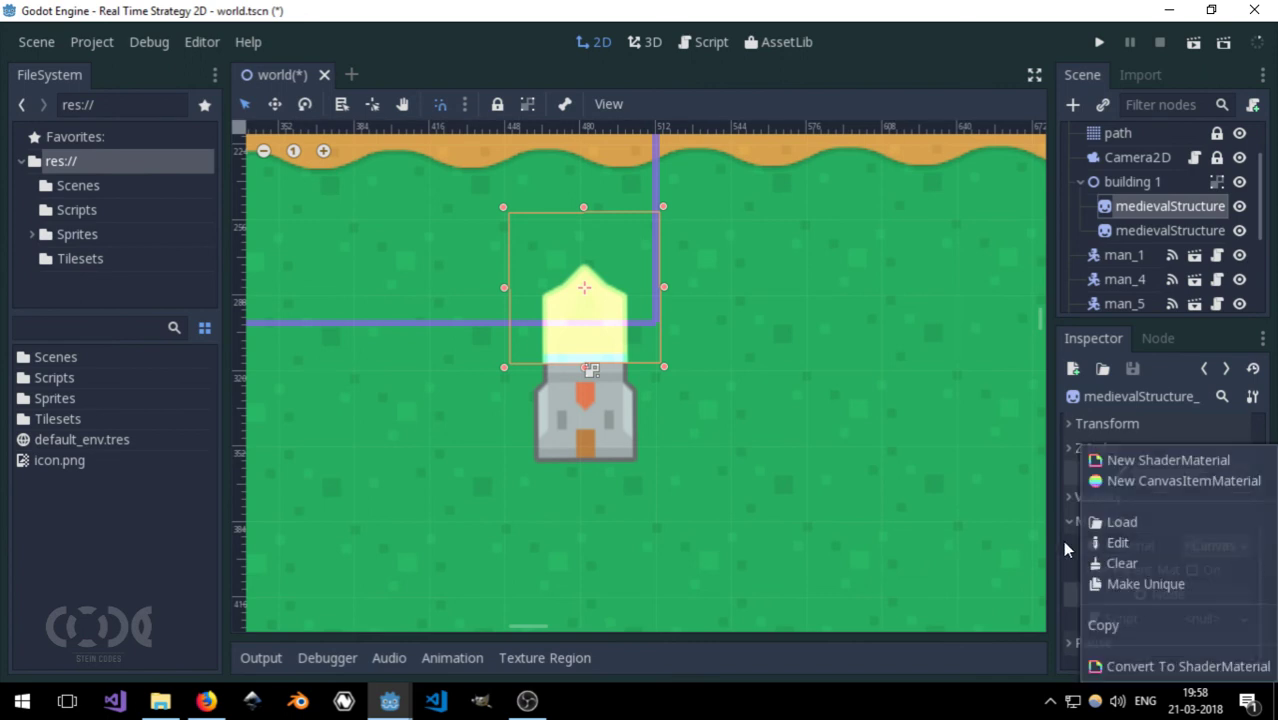
left_click(1066, 548)
left_click(1244, 550)
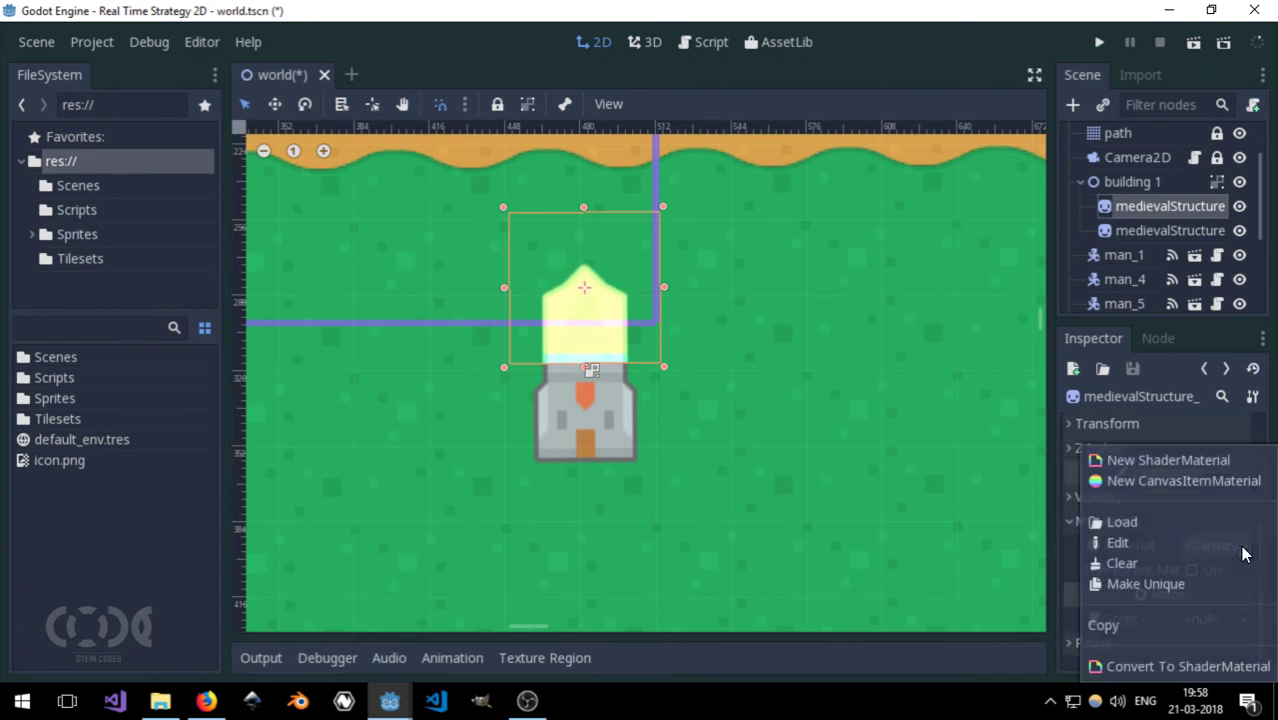
left_click(1121, 627)
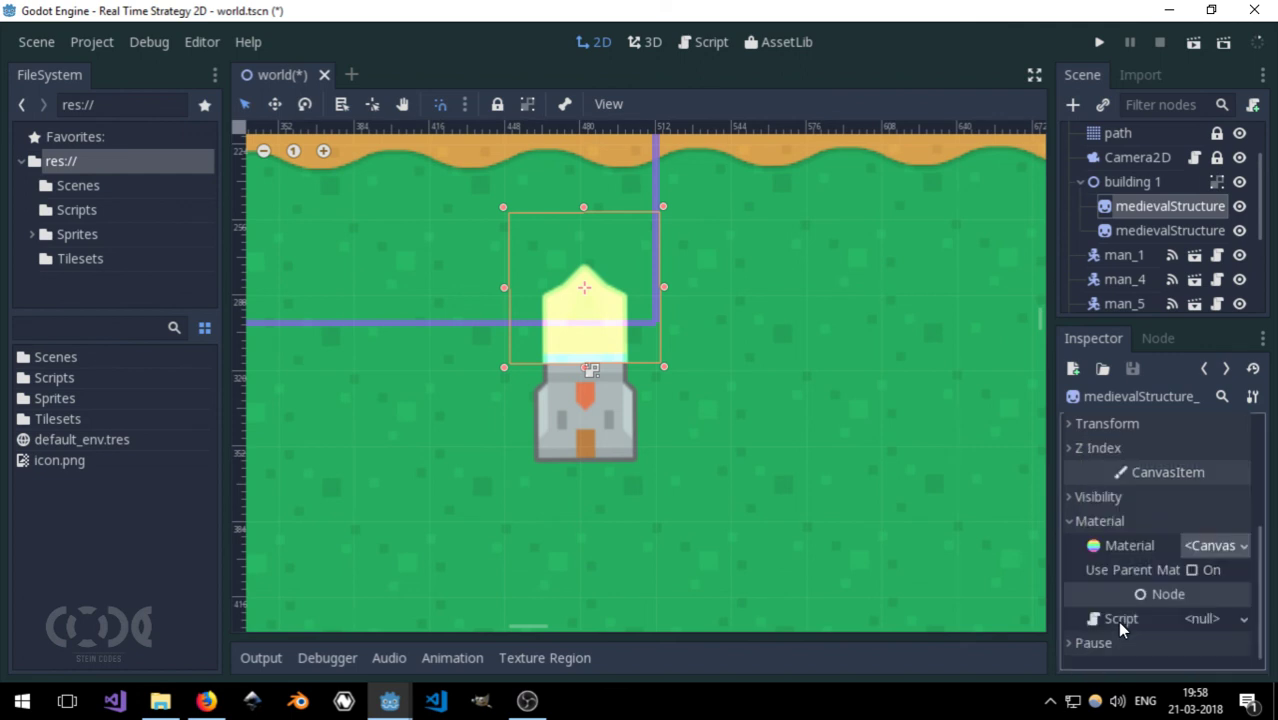
Step: Paste the copied CanvasItemMaterial onto the second medievalStructure sprite
left_click(1155, 230)
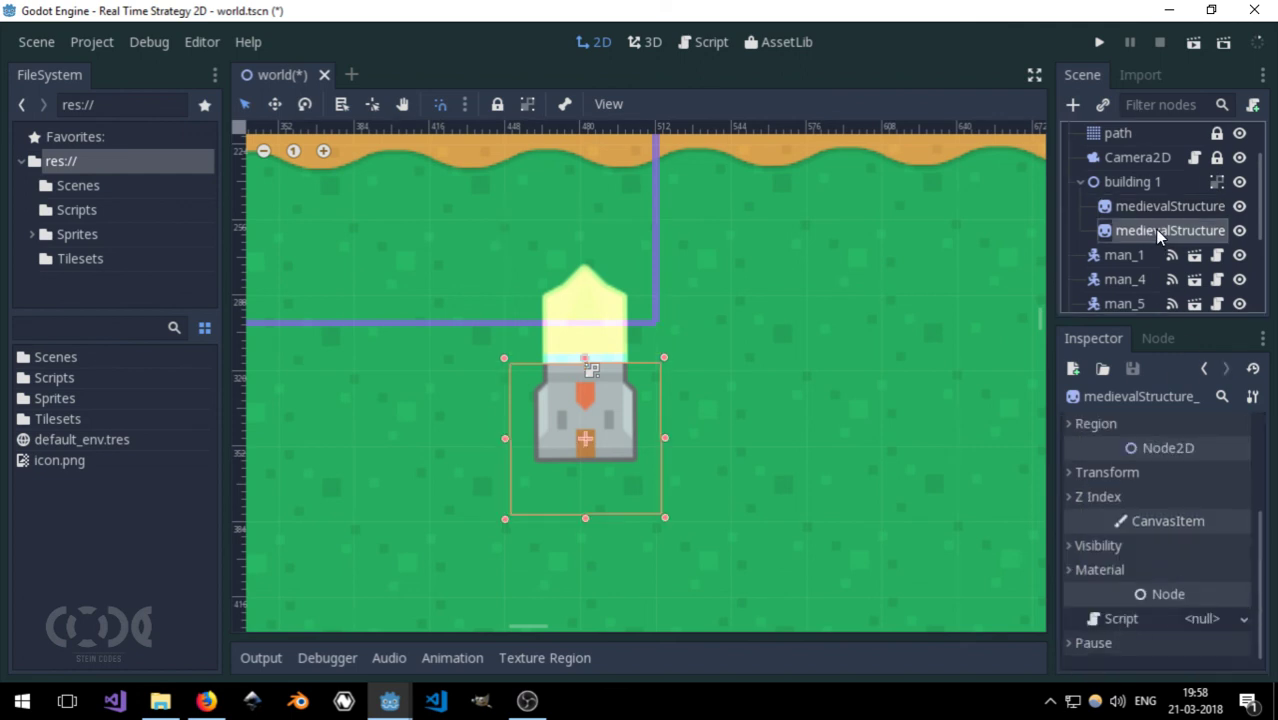
left_click(1130, 576)
left_click(1245, 595)
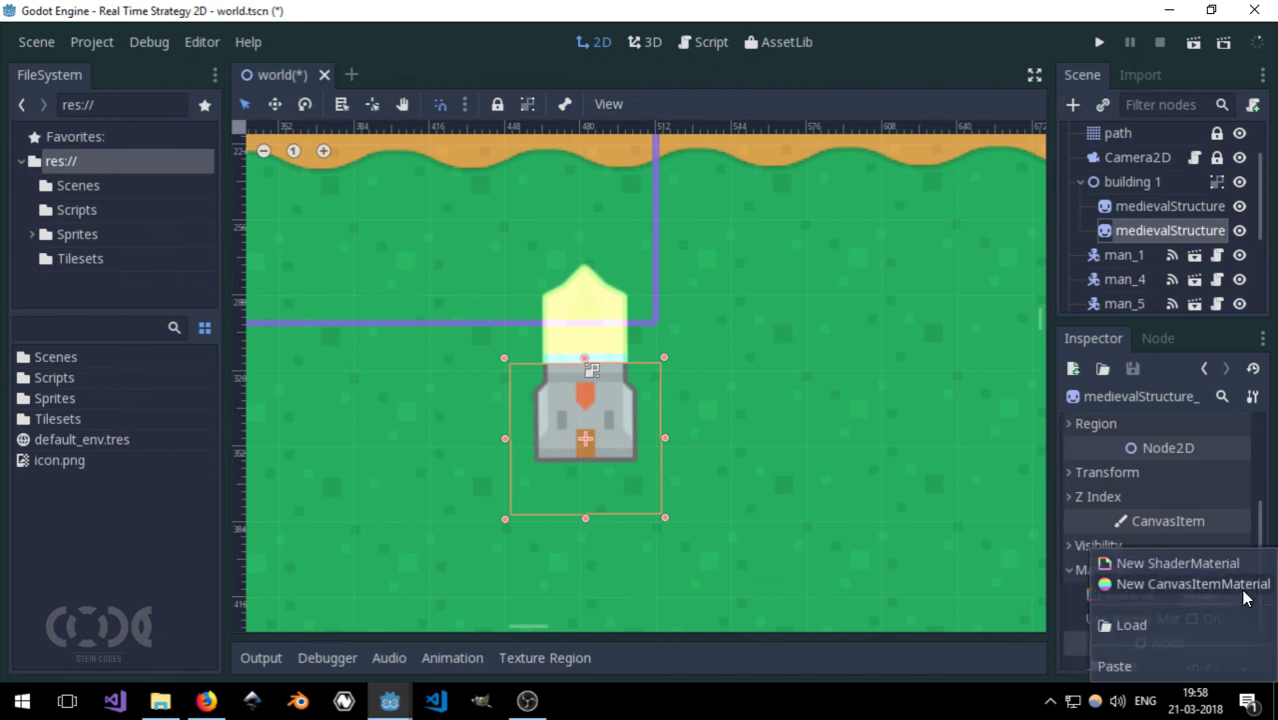
left_click(1137, 668)
Step: Open the shared material's Blend Mode choices to switch it back to Mix
left_click(707, 344)
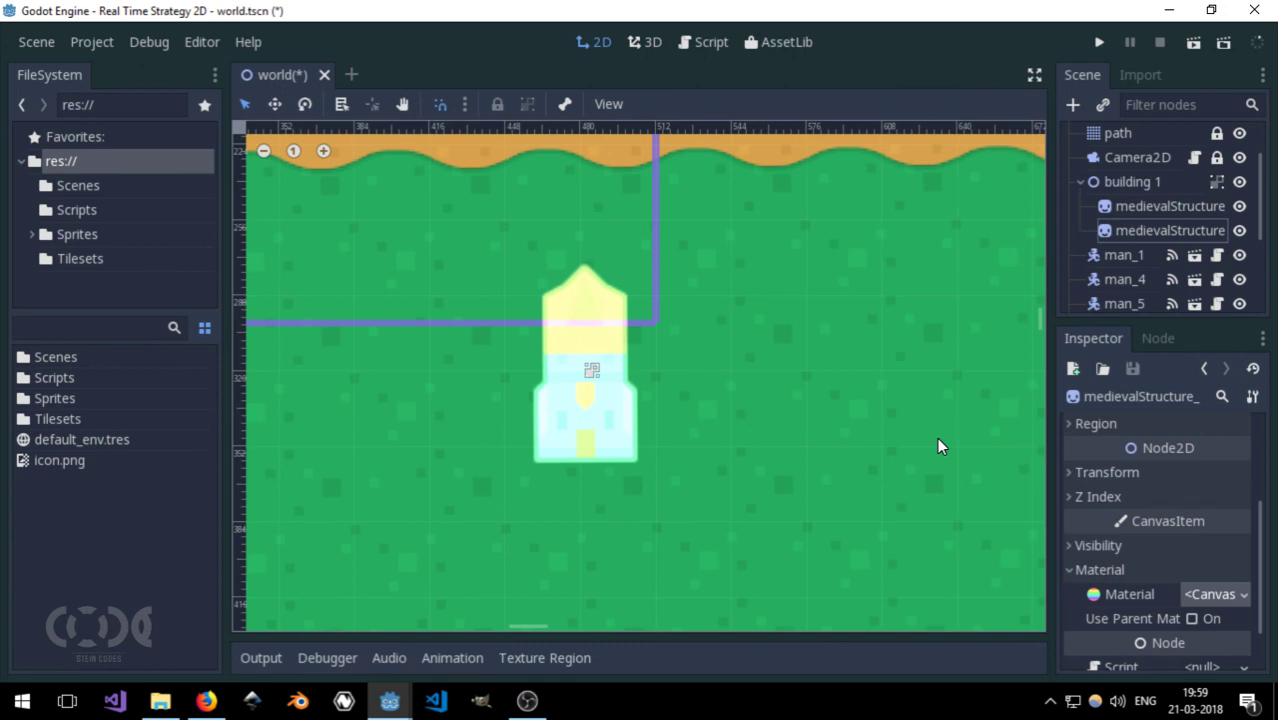
left_click(1193, 594)
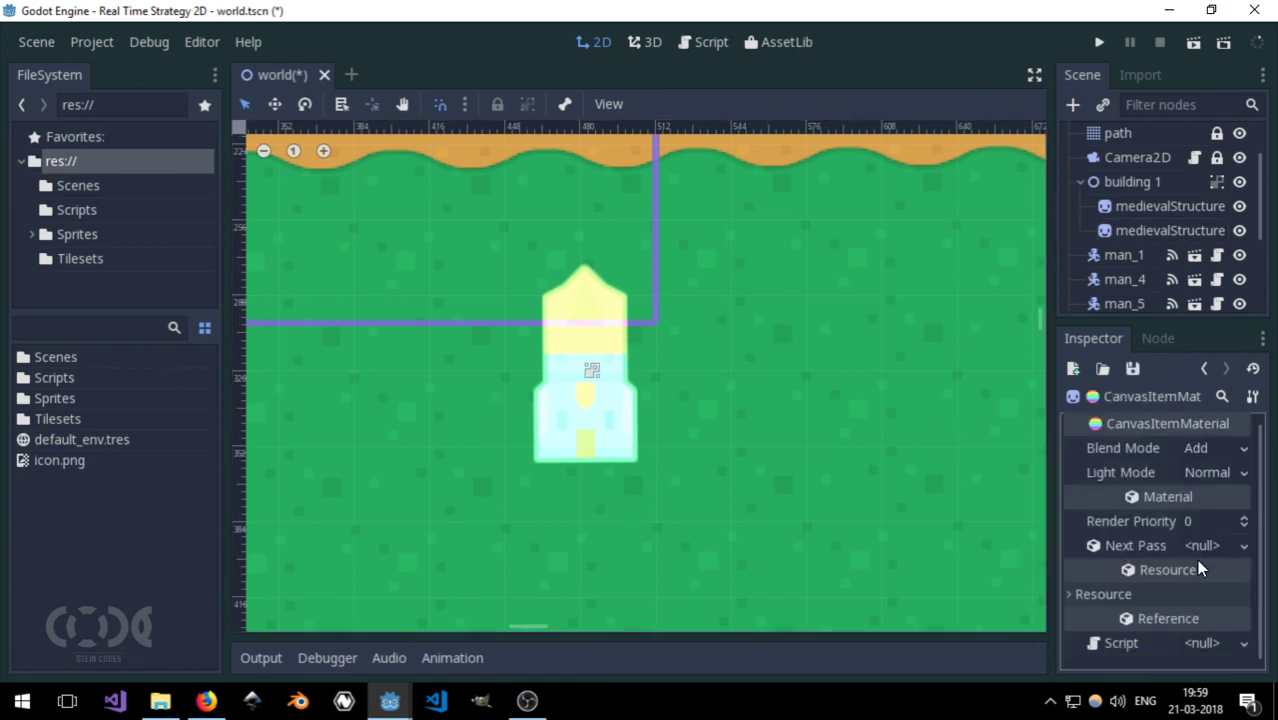
left_click(1212, 448)
left_click(1200, 470)
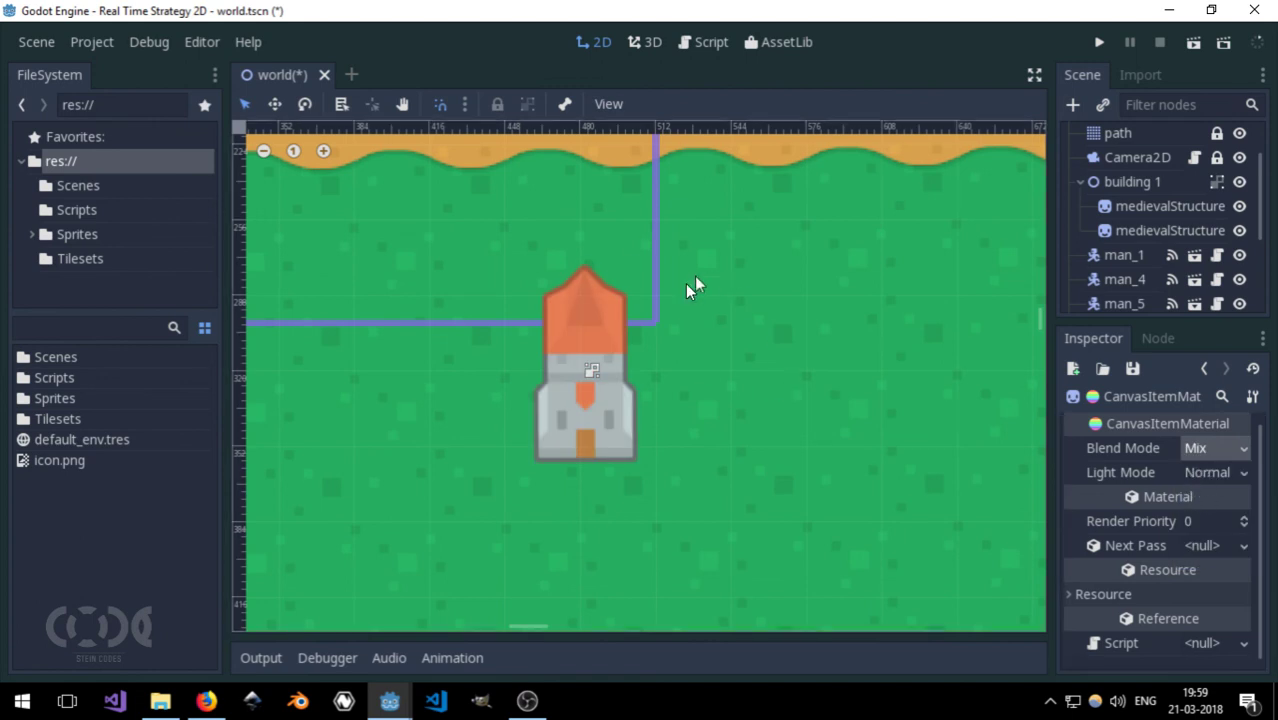